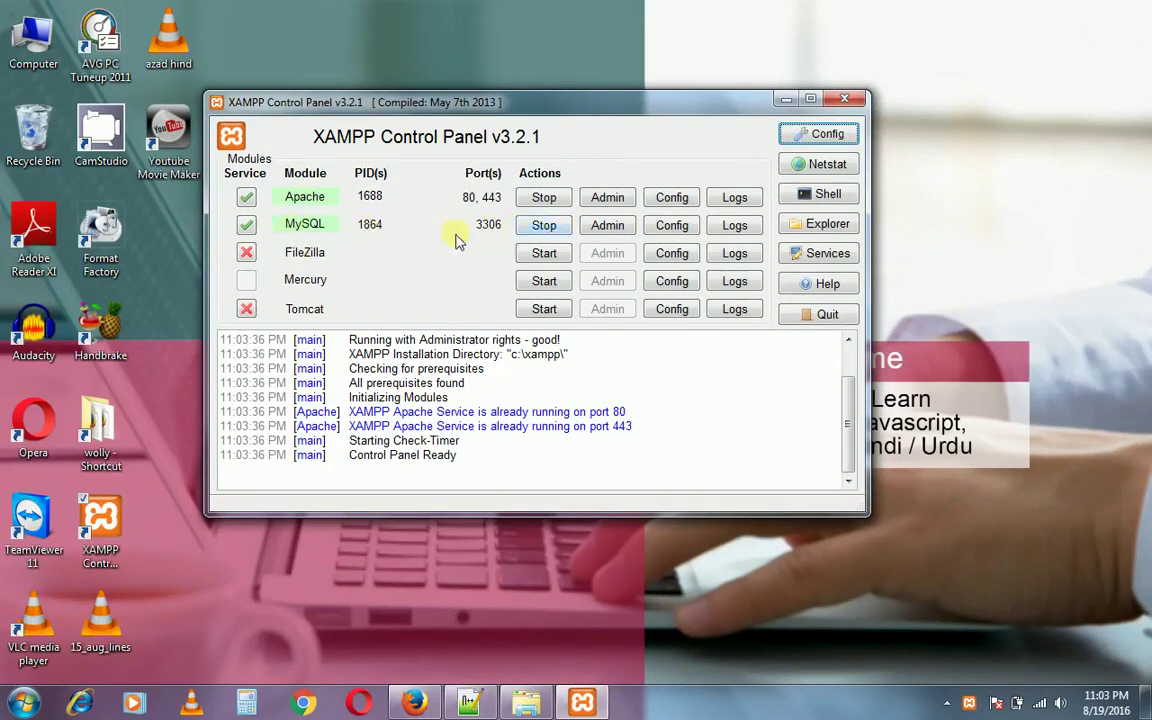
Close the XAMPP Control Panel, switch to Firefox and open phpMyAdmin from the localhost dashboard in a new tab.
{"action": "left_click", "coordinate": [840, 97]}
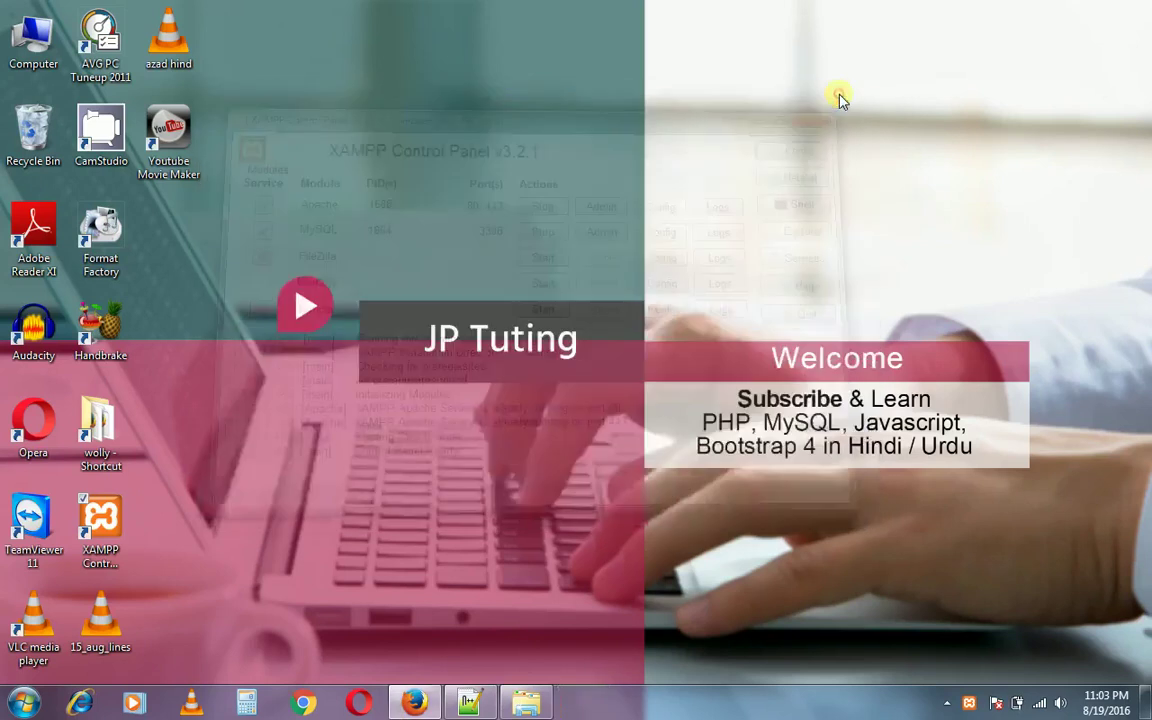
{"action": "left_click", "coordinate": [413, 692]}
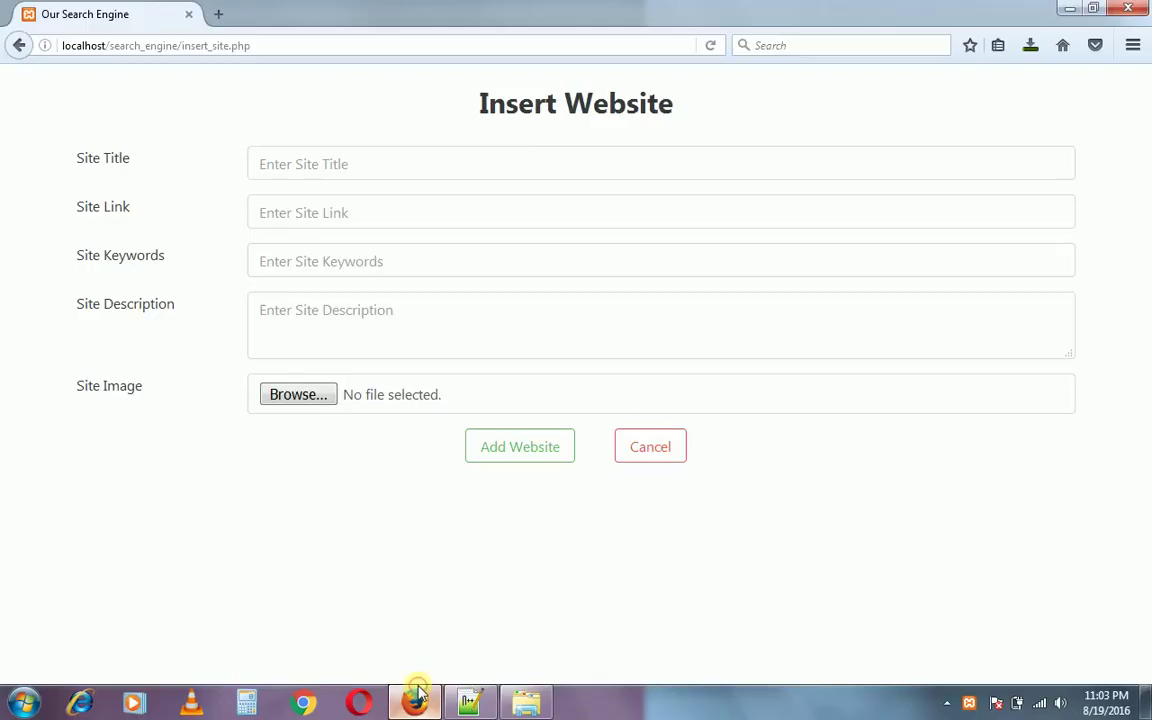
{"action": "left_click", "coordinate": [218, 15]}
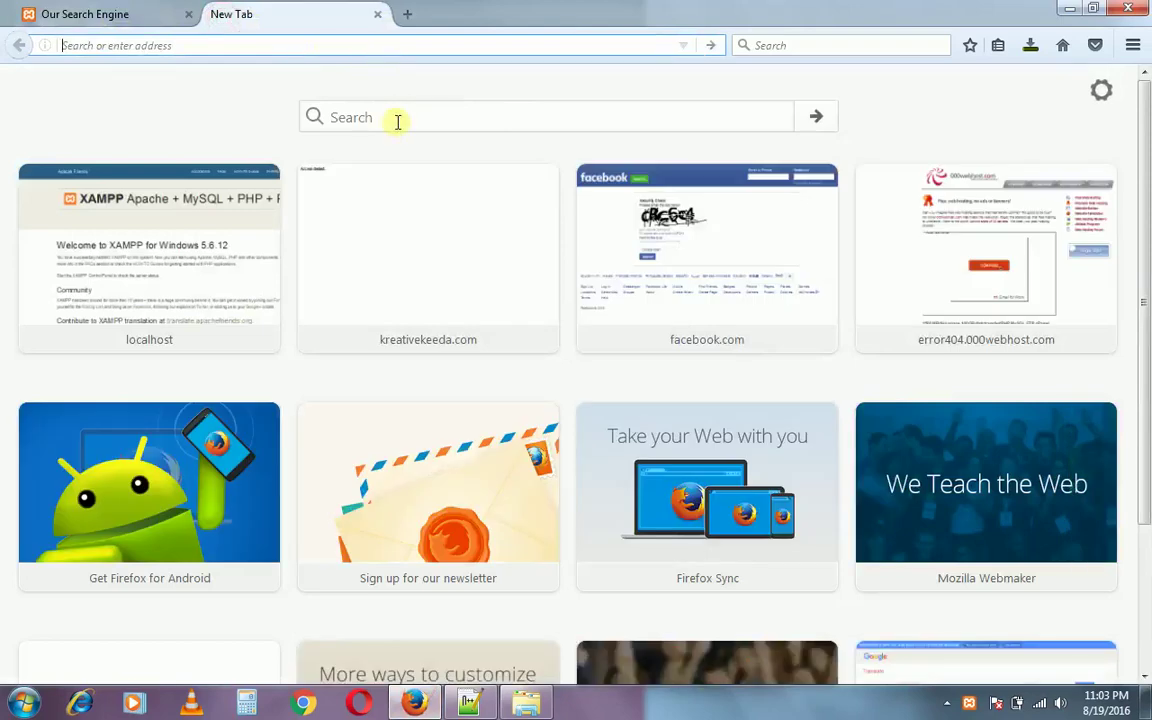
{"action": "type", "text": "local"}
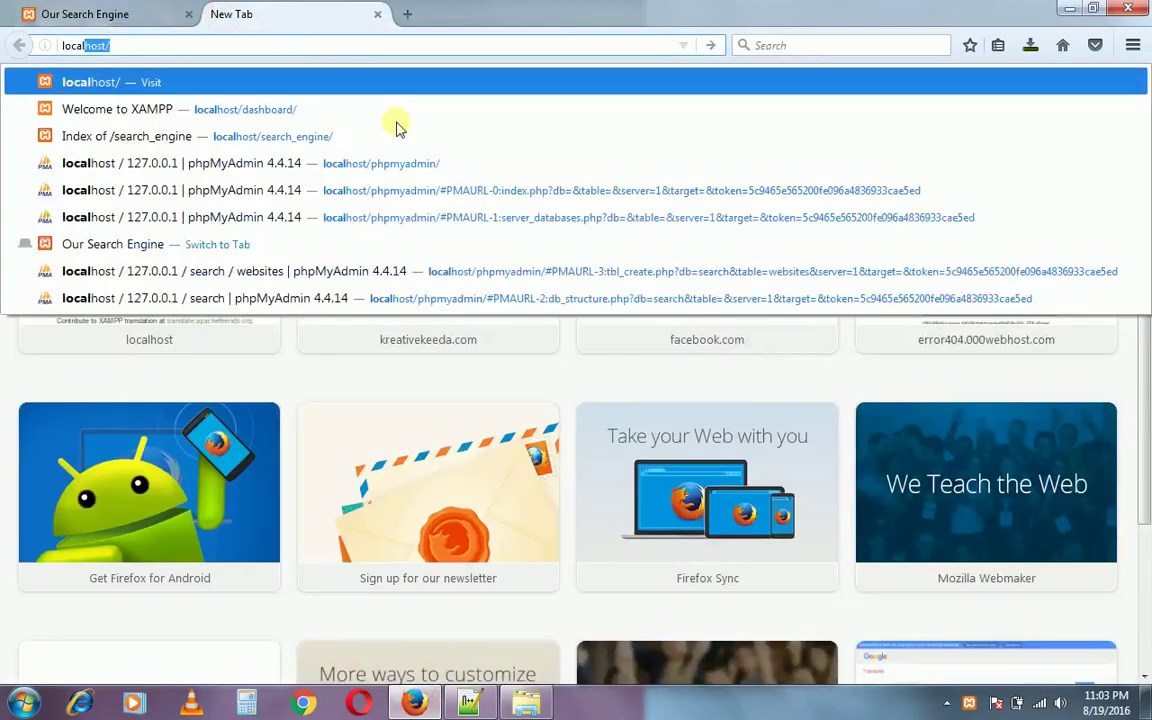
{"action": "key", "text": "Return"}
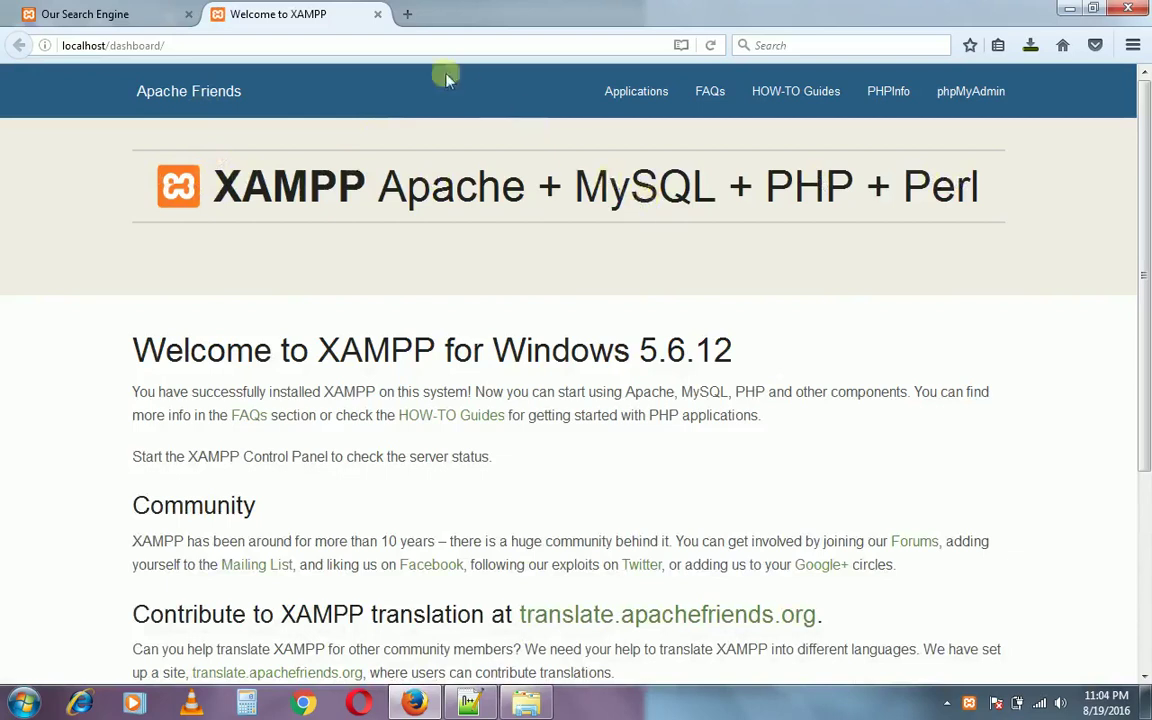
{"action": "left_click", "coordinate": [981, 104]}
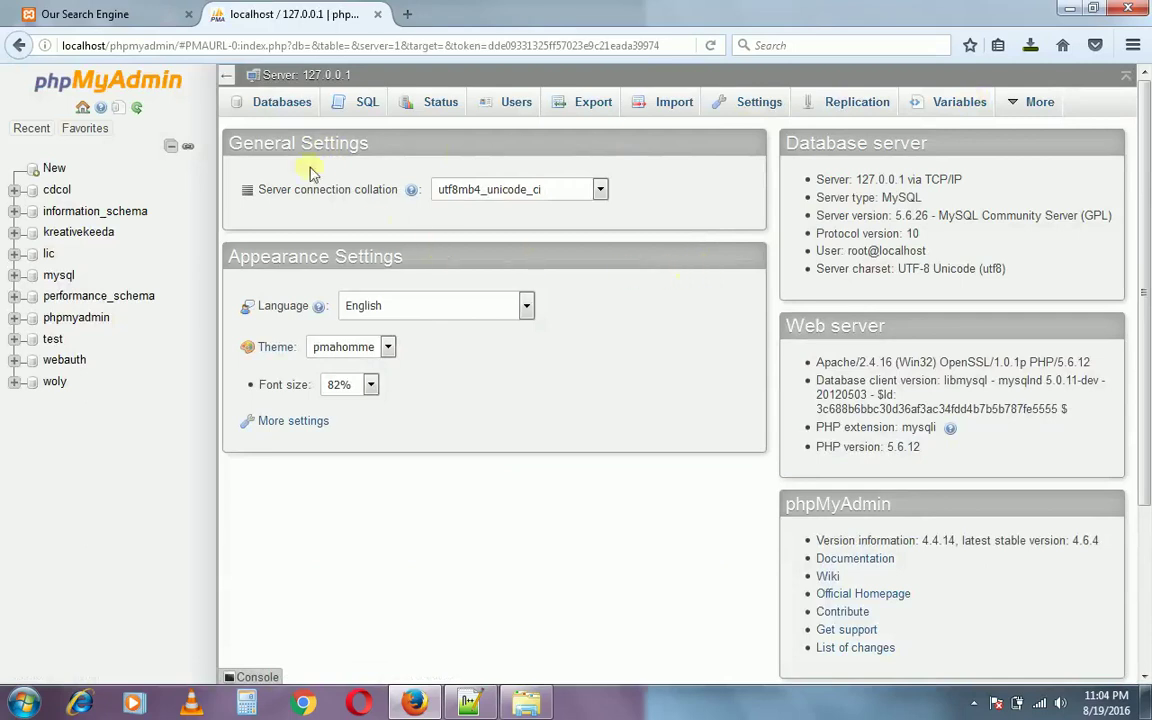
Create a new database named search, leaving its collation unspecified.
{"action": "left_click", "coordinate": [276, 106]}
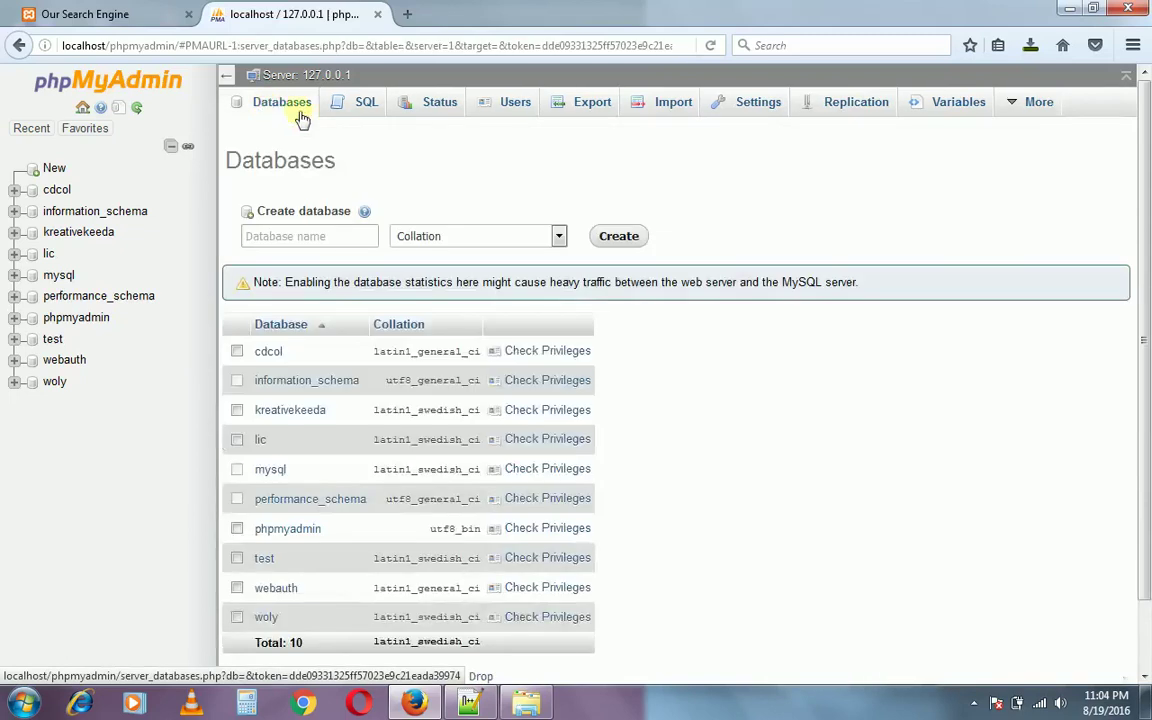
{"action": "left_click", "coordinate": [441, 233]}
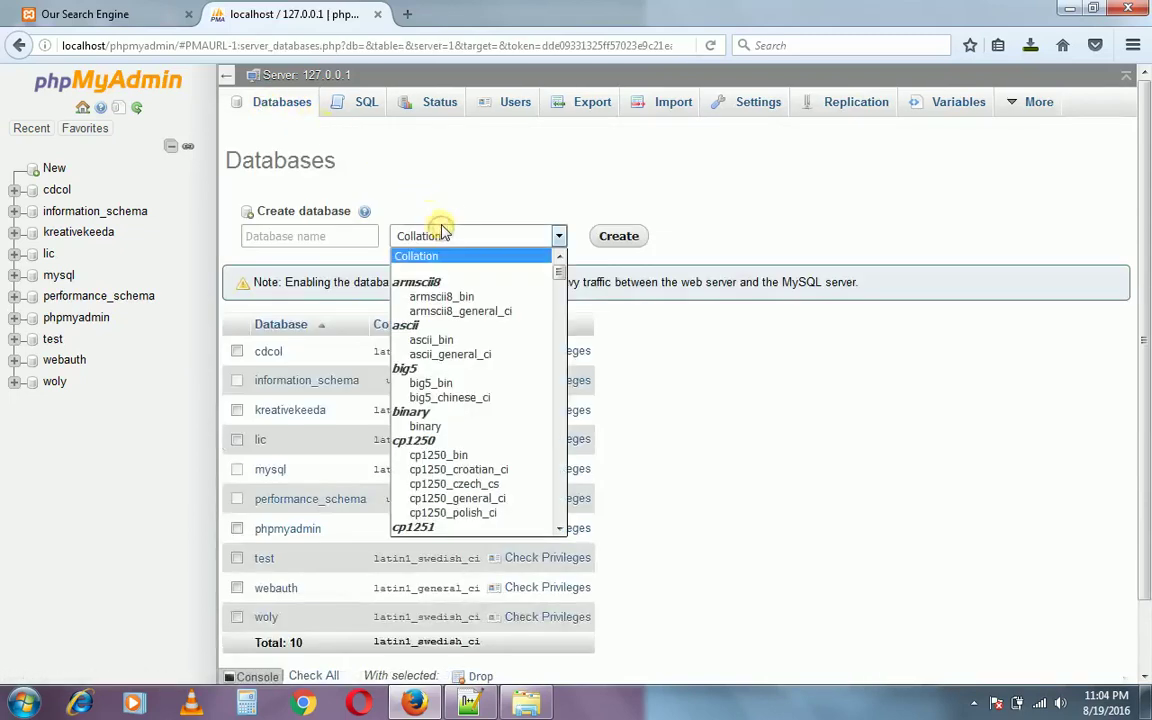
{"action": "left_click", "coordinate": [451, 170]}
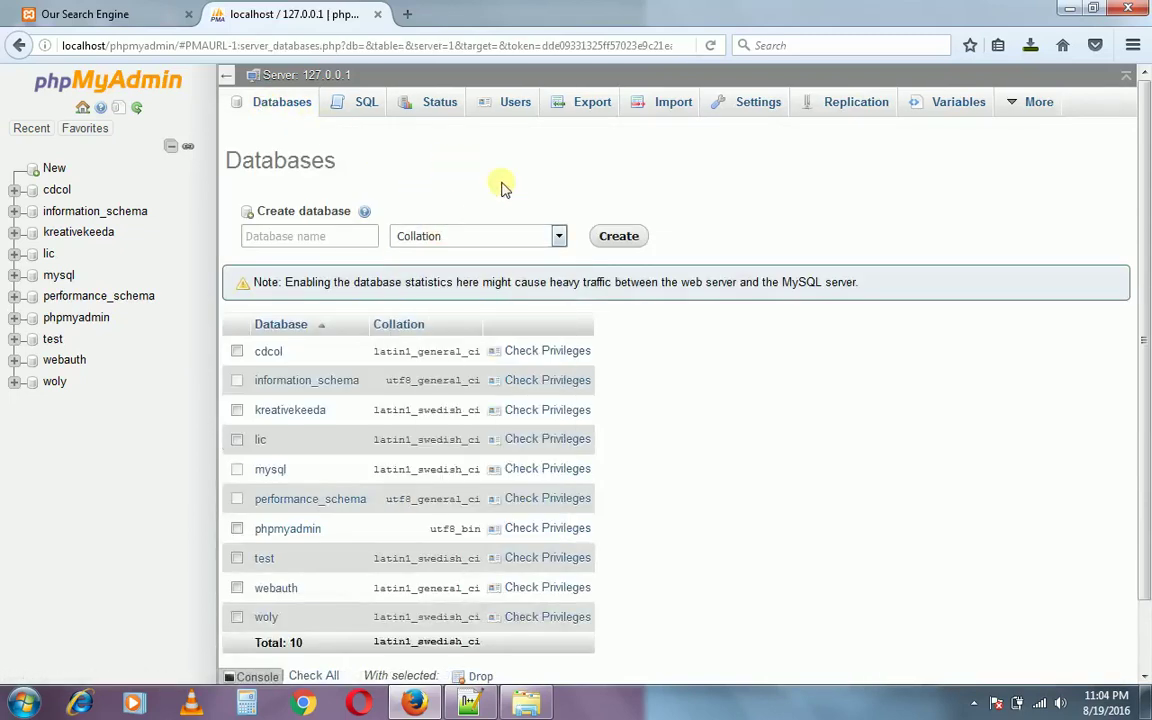
{"action": "left_click", "coordinate": [334, 234]}
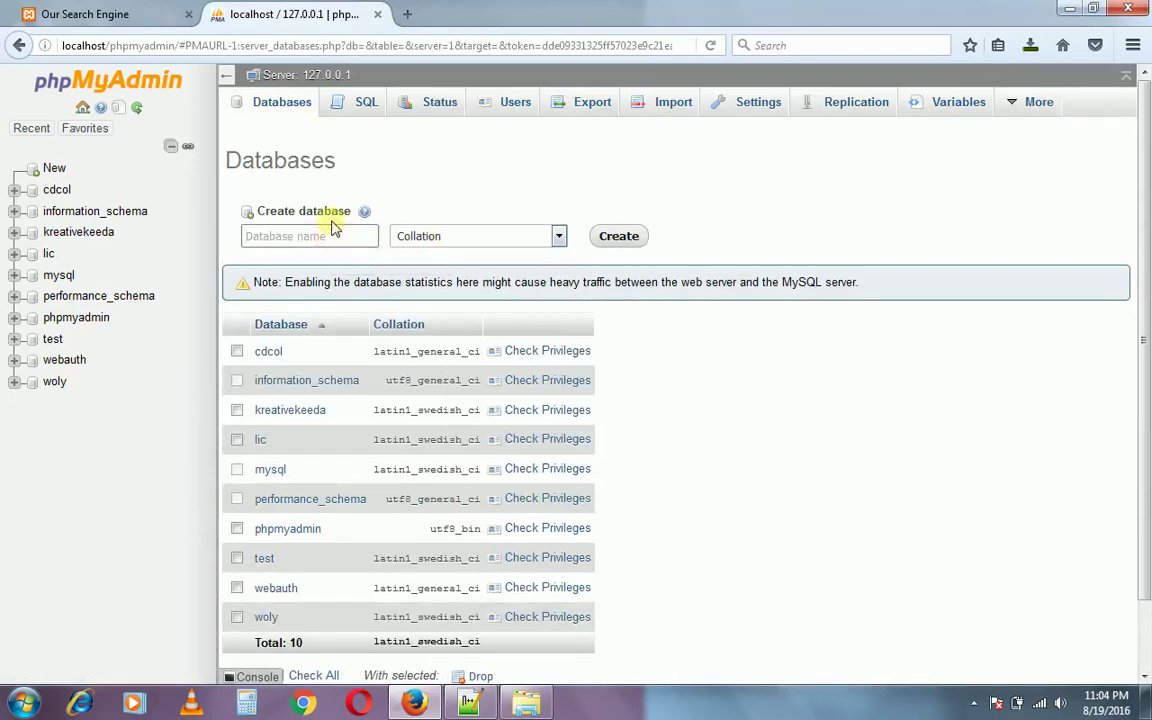
{"action": "type", "text": "search"}
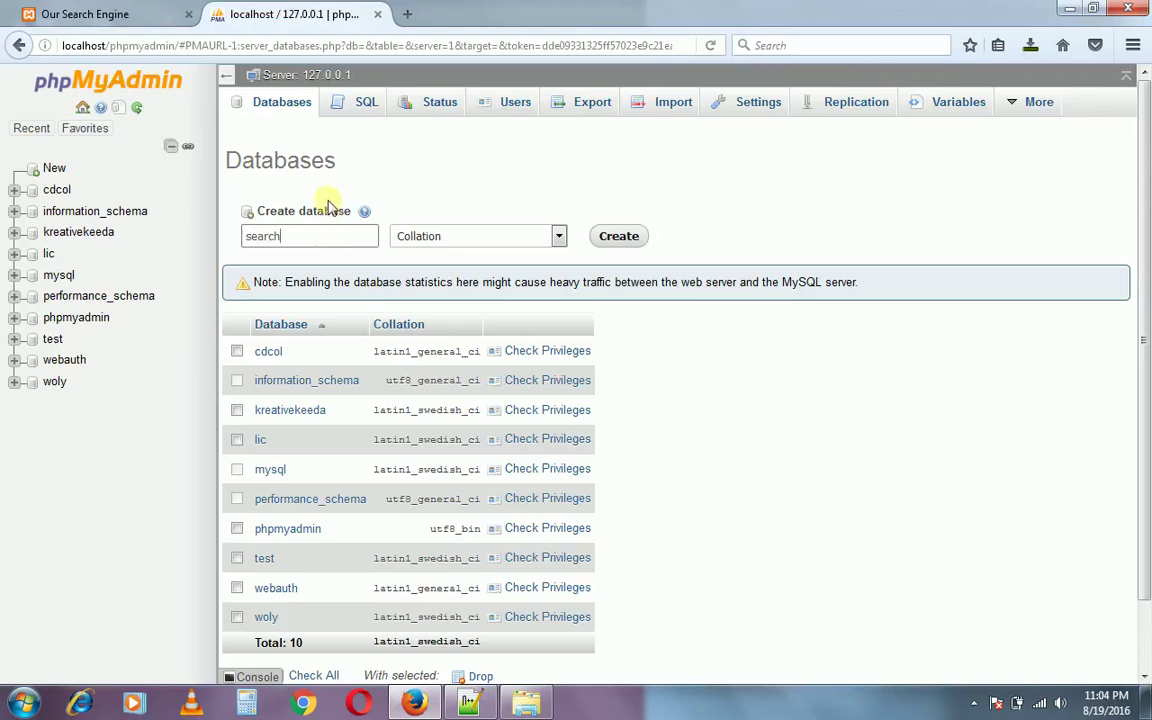
{"action": "left_click", "coordinate": [617, 237]}
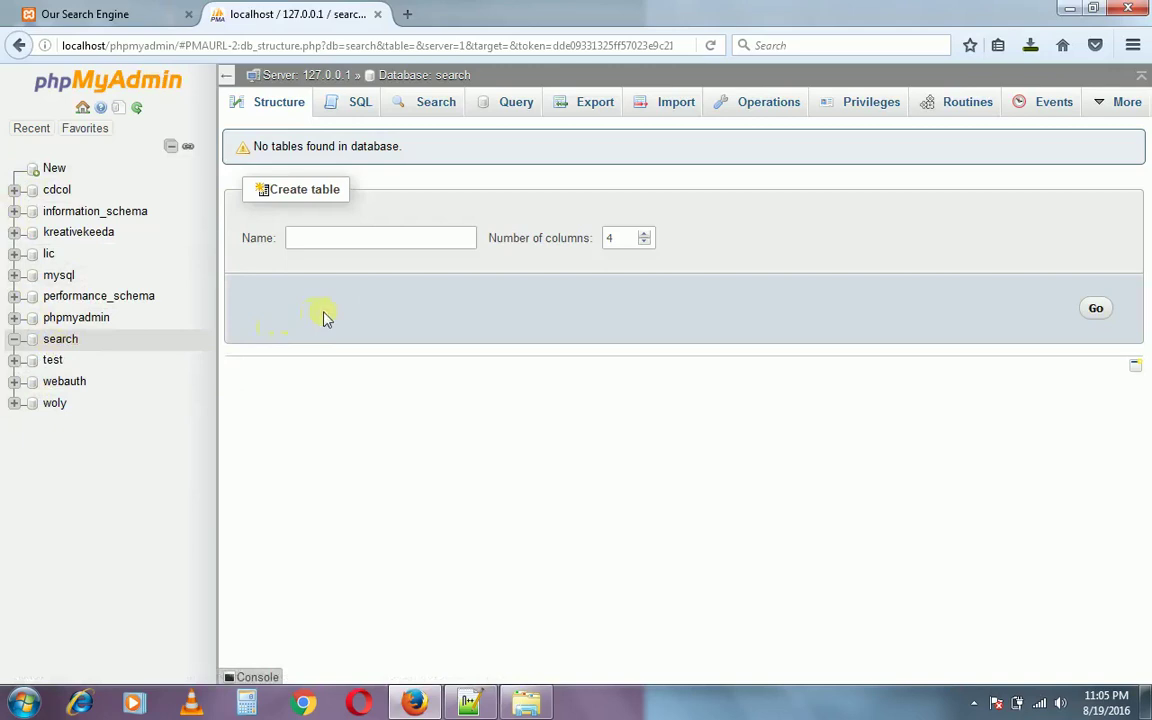
Start a table named website with 6 columns in the search database, checking the Insert Website form for the required fields.
{"action": "left_click", "coordinate": [97, 14]}
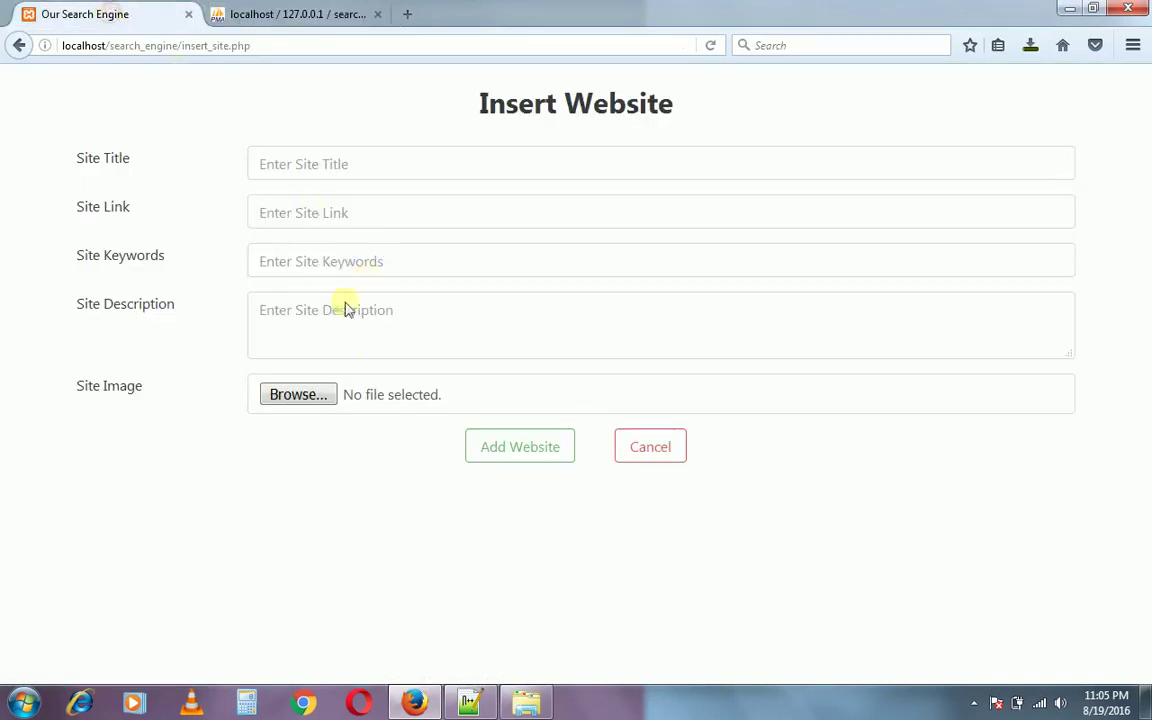
{"action": "left_click", "coordinate": [301, 12]}
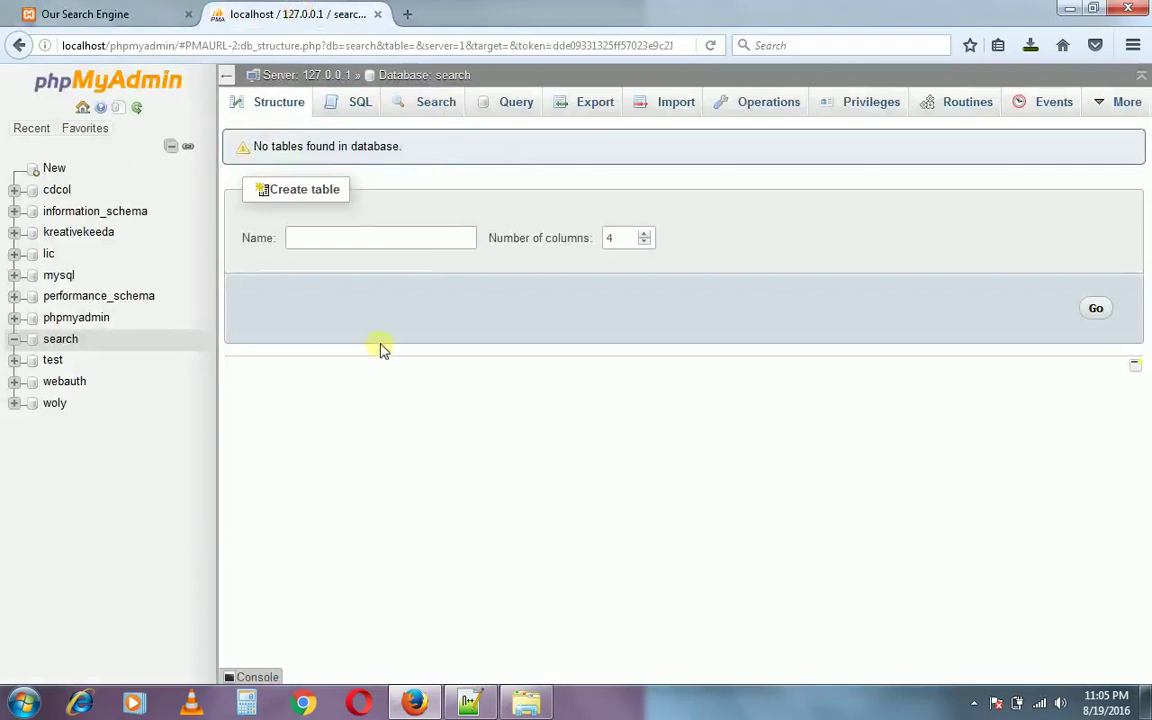
{"action": "left_click", "coordinate": [367, 243]}
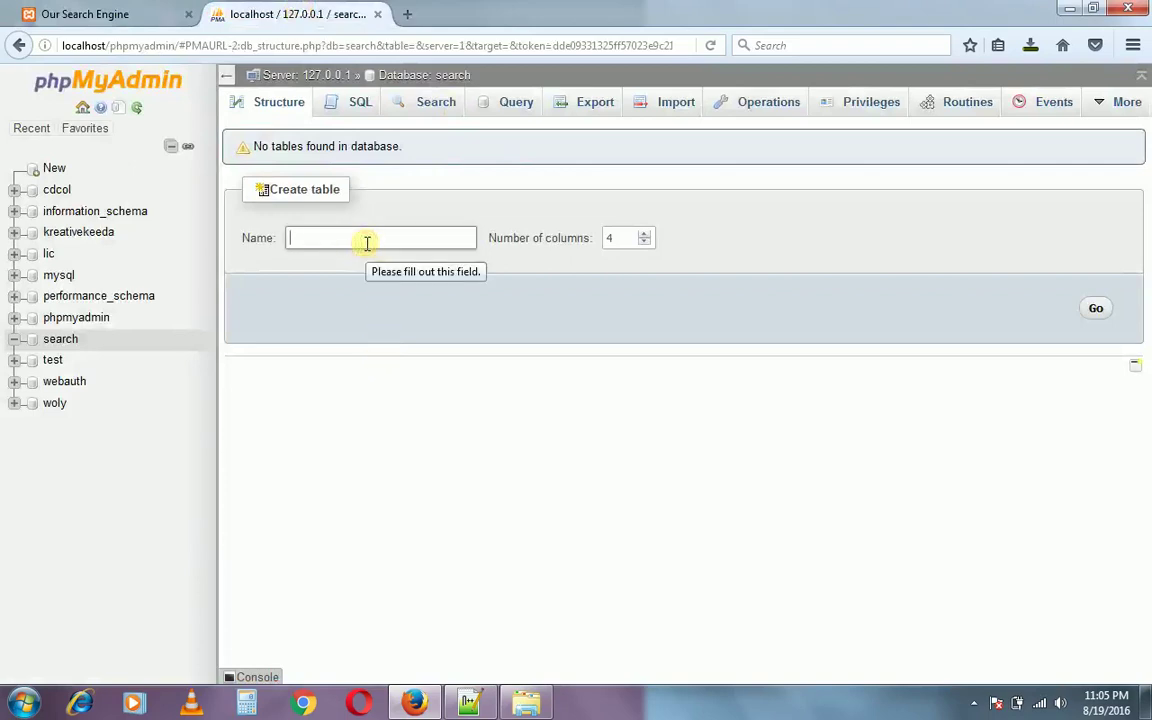
{"action": "type", "text": "website"}
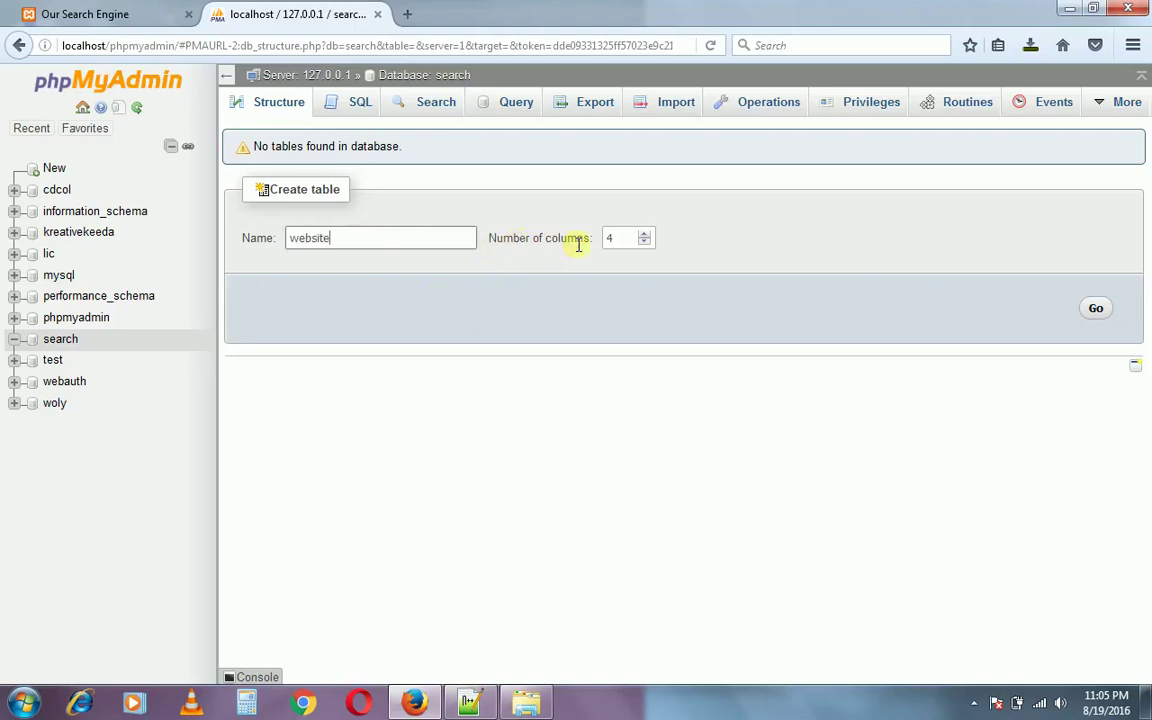
{"action": "left_click", "coordinate": [62, 14]}
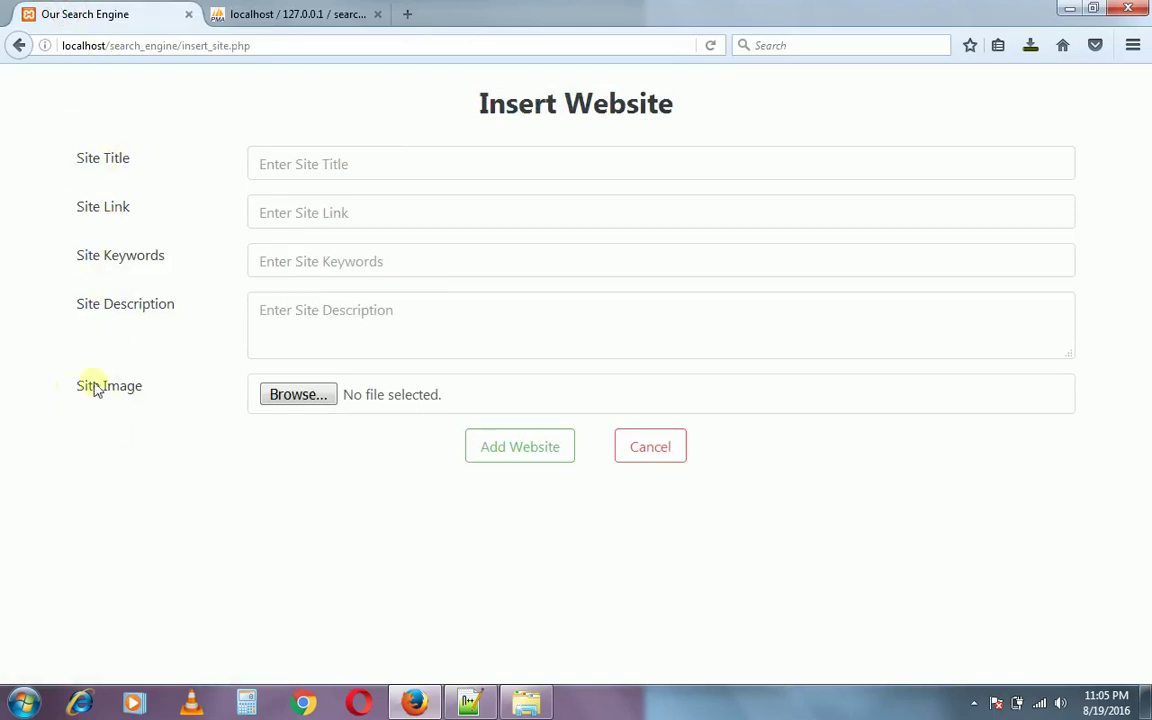
{"action": "left_click", "coordinate": [245, 14]}
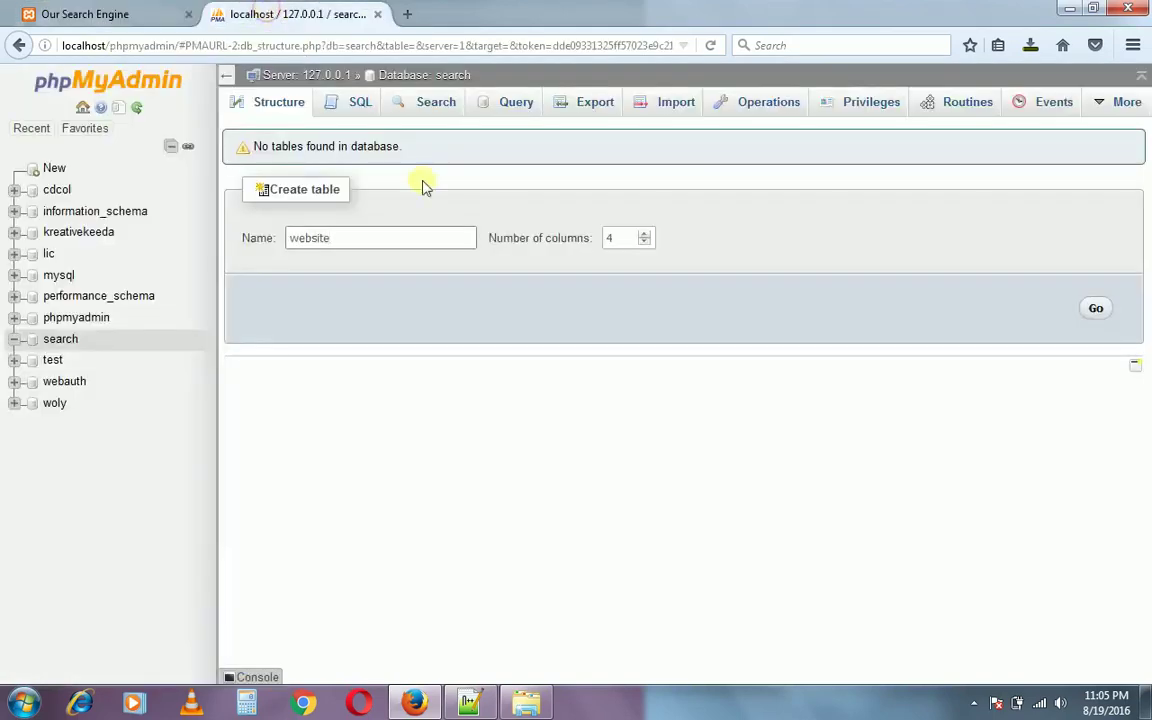
{"action": "left_click", "coordinate": [617, 238]}
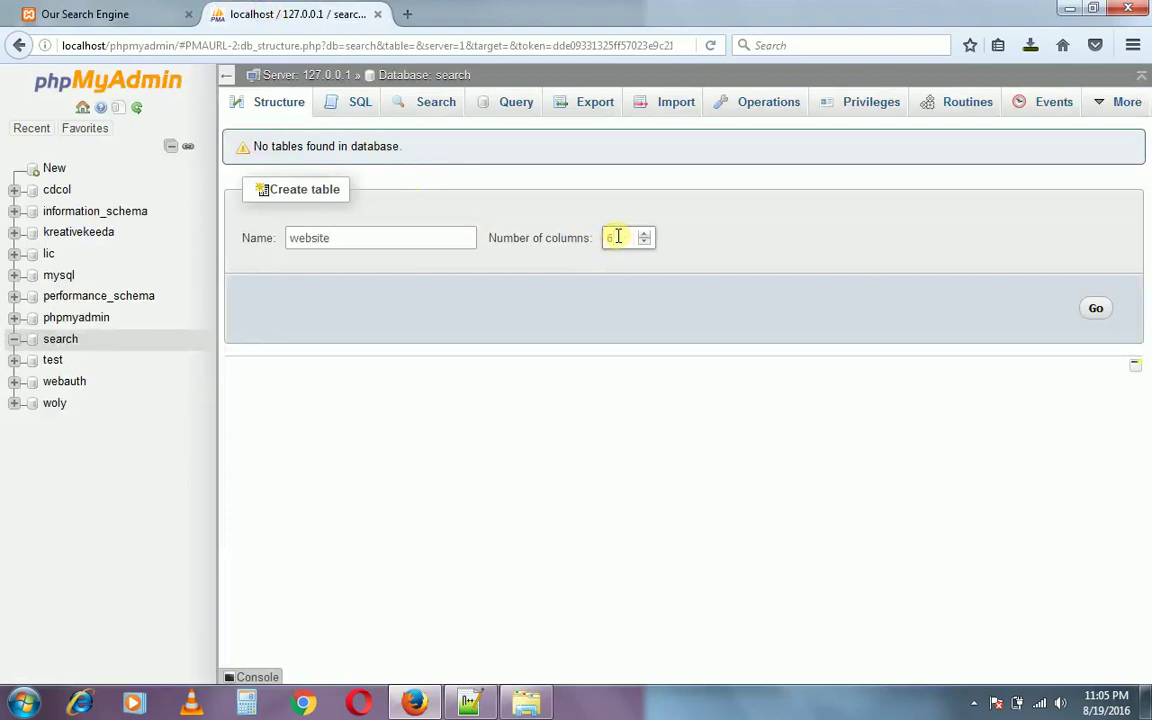
{"action": "type", "text": "6"}
{"action": "left_click", "coordinate": [1094, 309]}
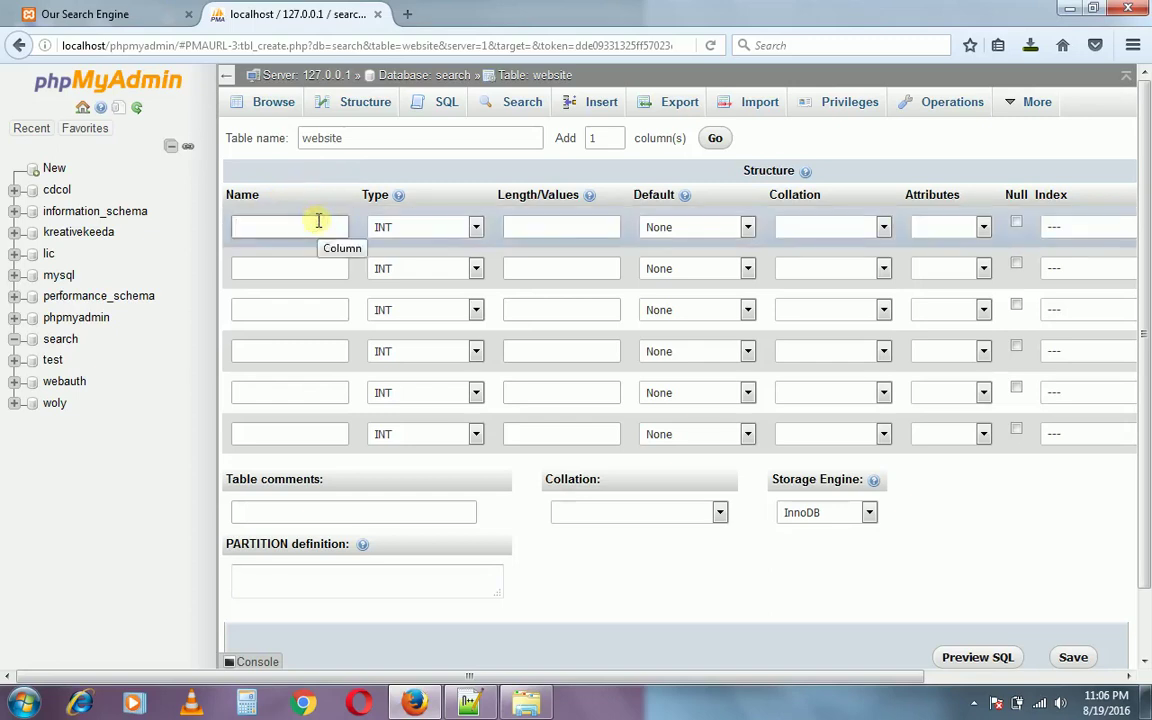
Name the first column id and make it an auto-increment column with a PRIMARY index.
{"action": "type", "text": "id"}
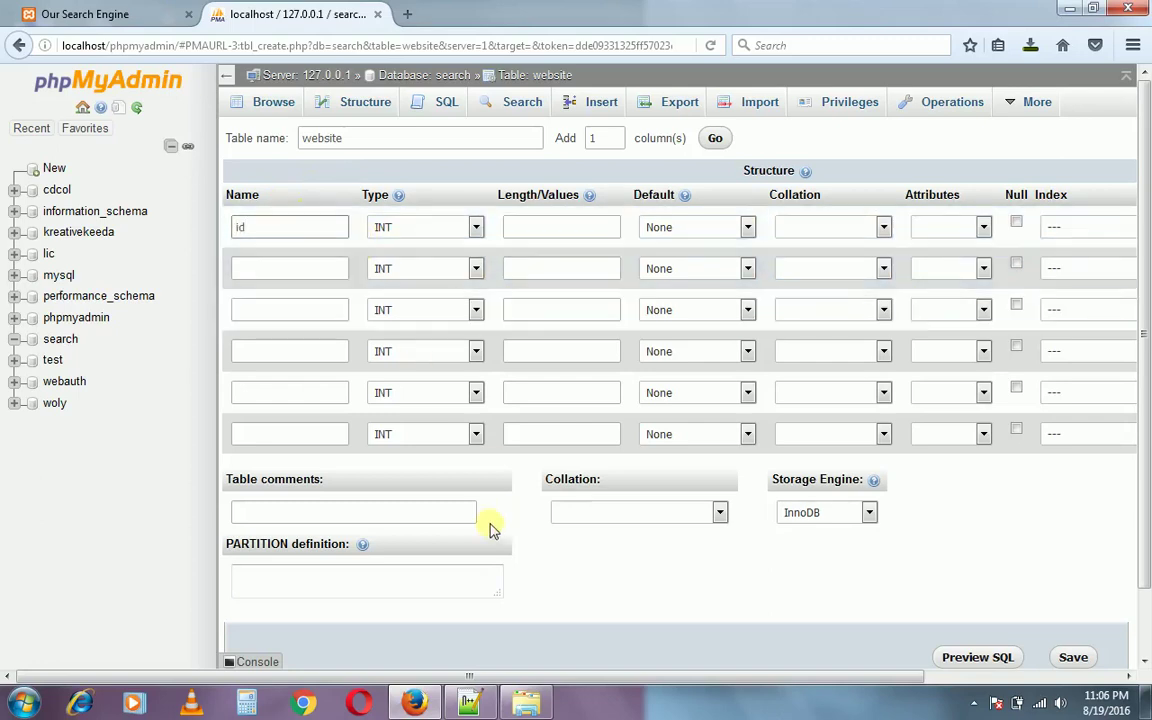
{"action": "left_click_drag", "start_coordinate": [428, 676], "coordinate": [652, 706]}
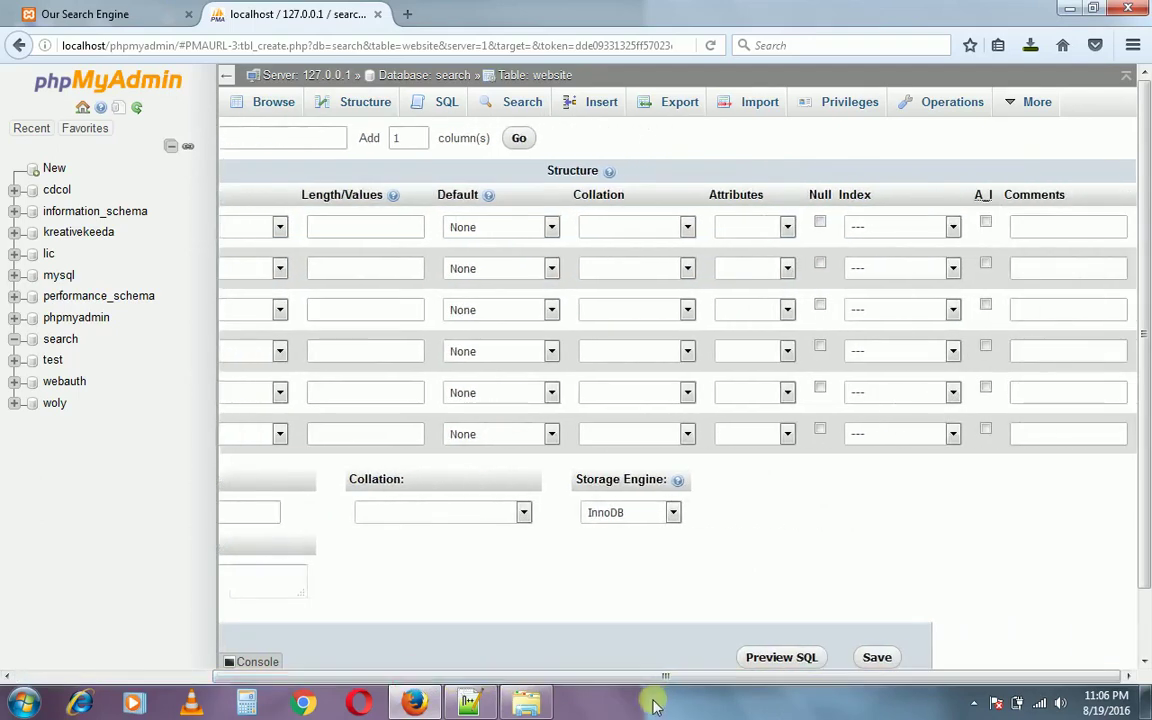
{"action": "left_click", "coordinate": [985, 224]}
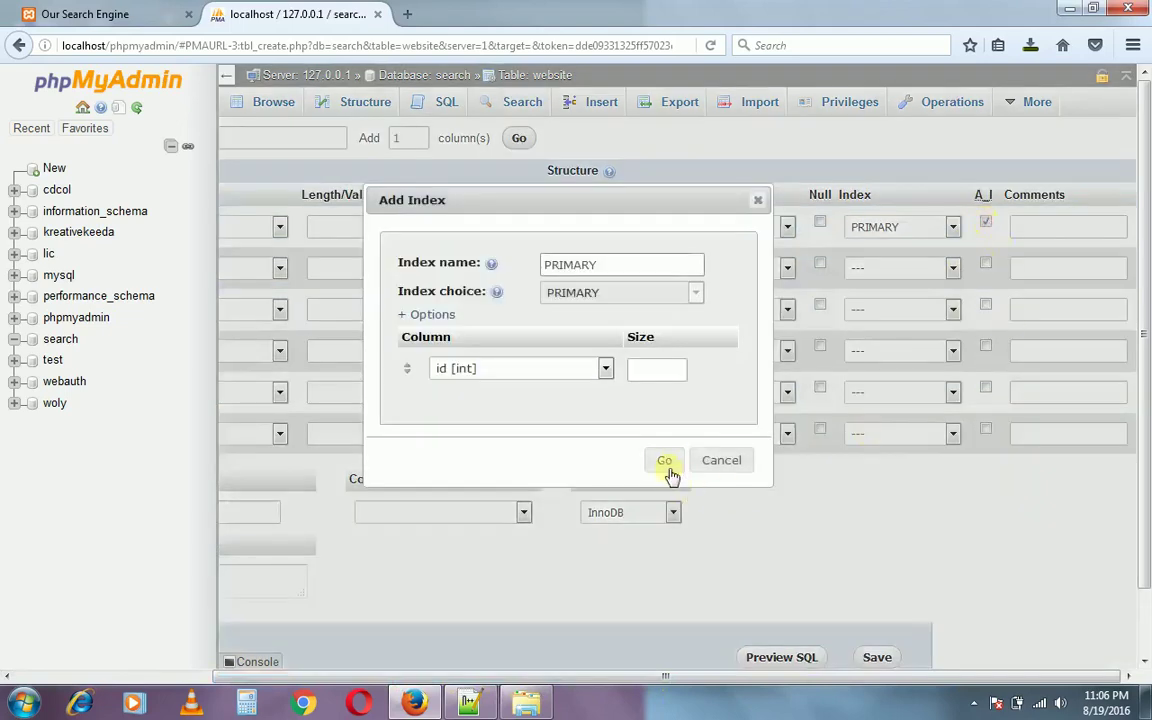
{"action": "left_click", "coordinate": [665, 461]}
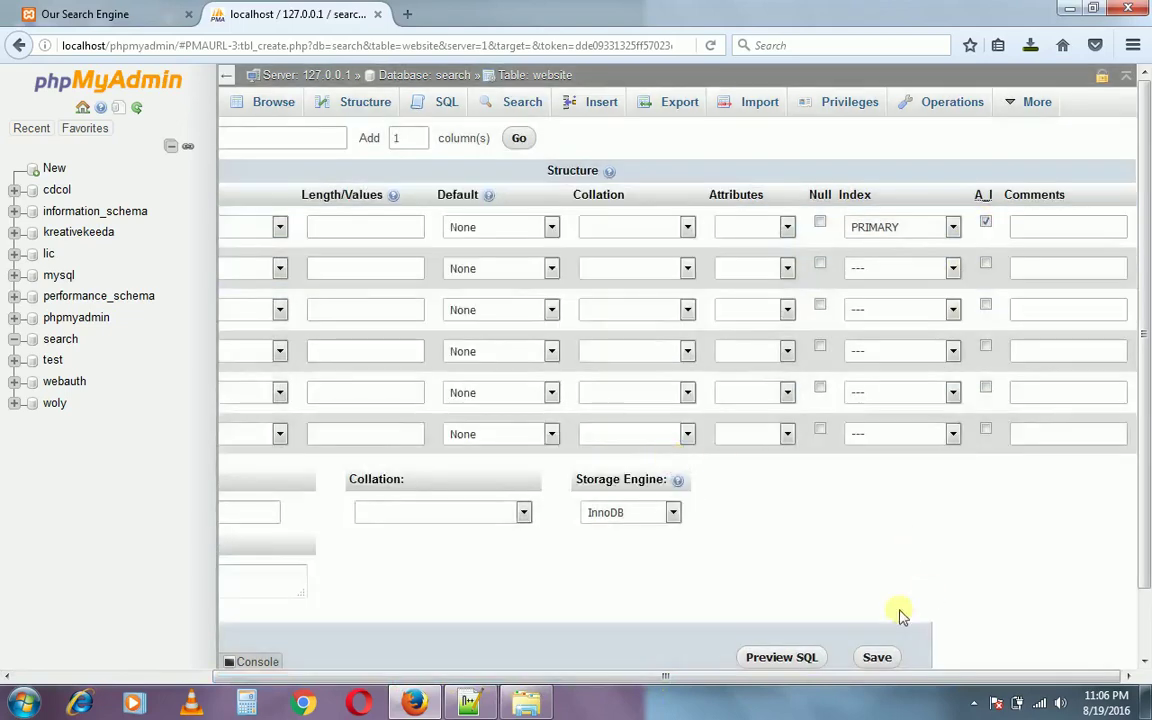
{"action": "left_click_drag", "start_coordinate": [778, 676], "coordinate": [578, 681]}
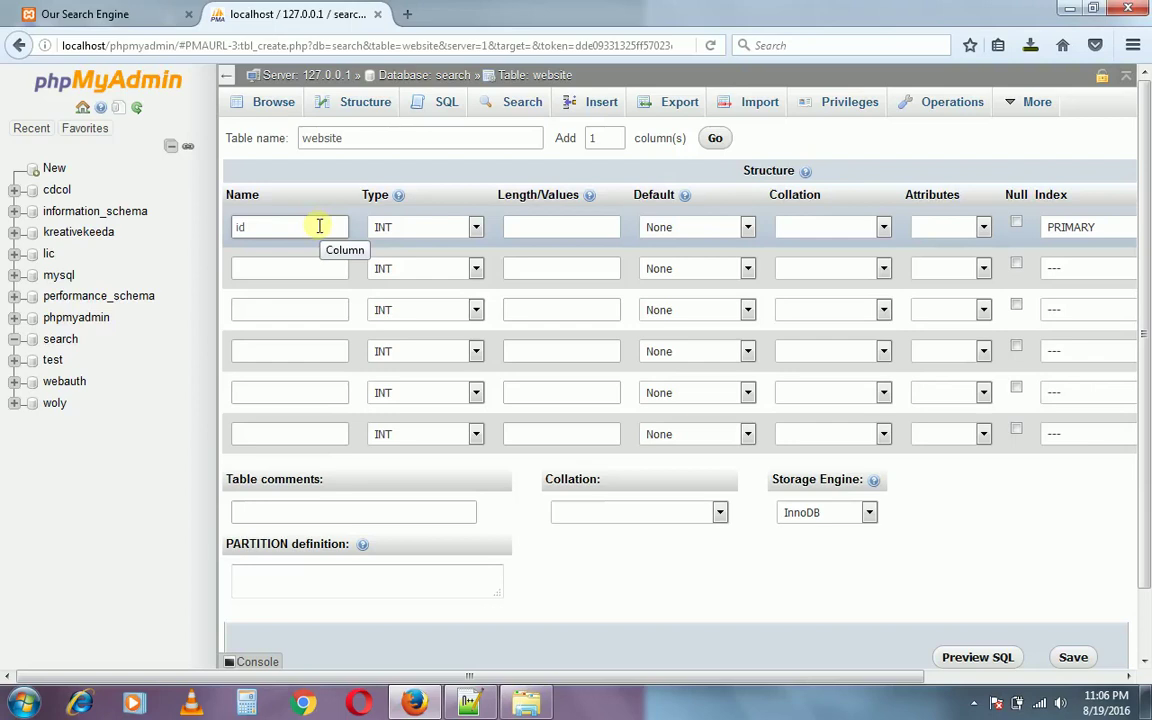
{"action": "left_click_drag", "start_coordinate": [548, 674], "coordinate": [768, 695]}
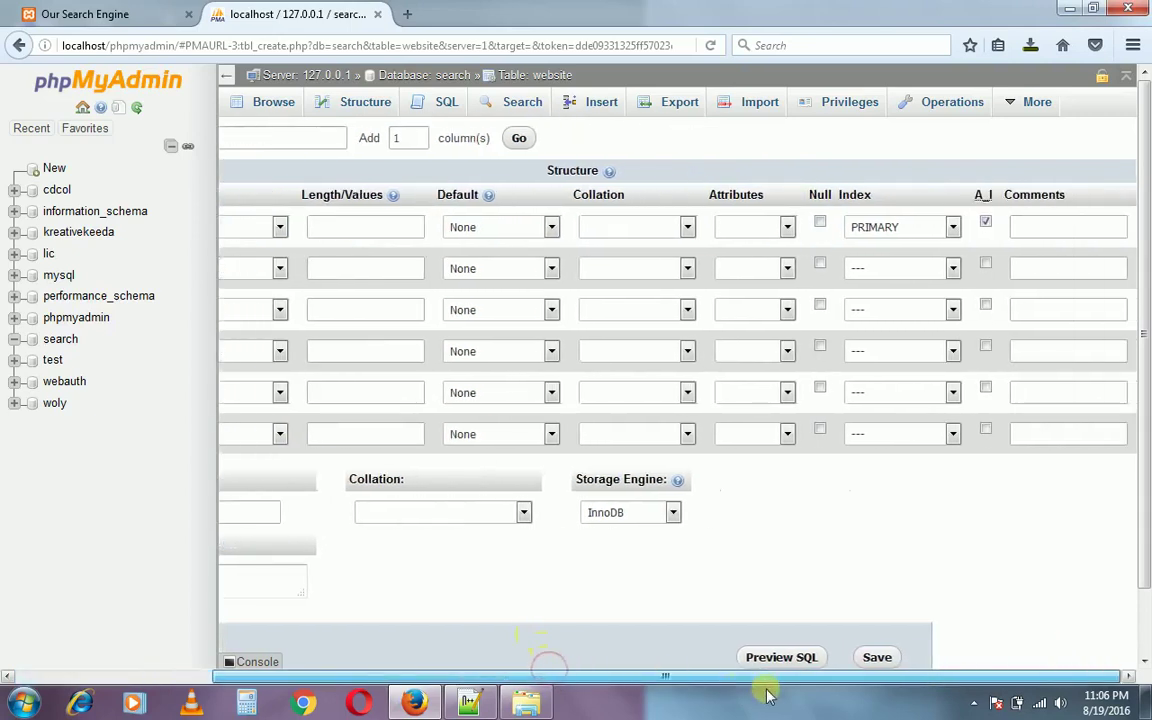
{"action": "left_click", "coordinate": [985, 223]}
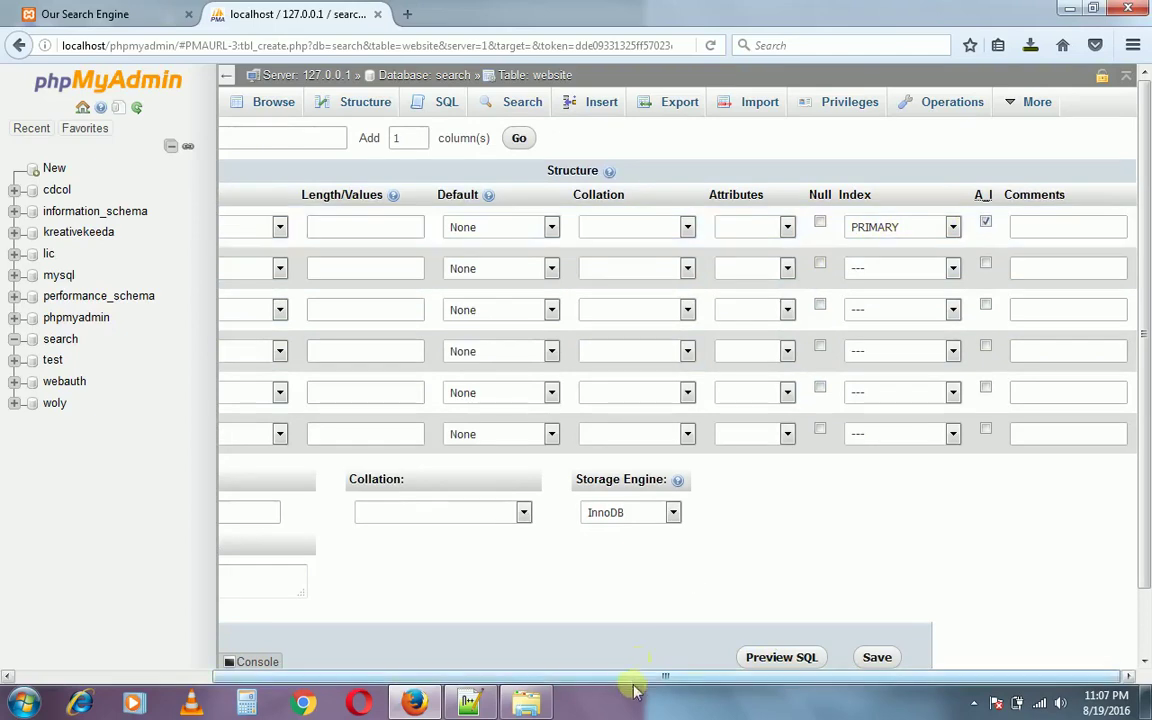
{"action": "left_click_drag", "start_coordinate": [668, 679], "coordinate": [453, 679]}
{"action": "left_click_drag", "start_coordinate": [622, 676], "coordinate": [799, 678]}
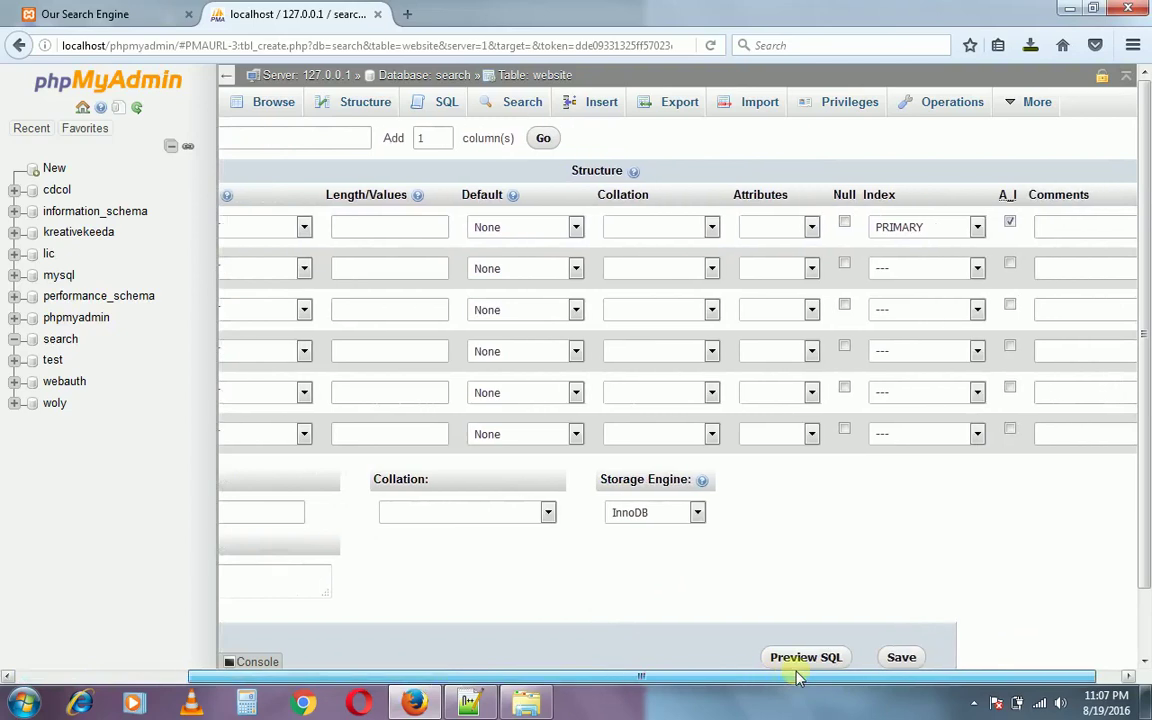
{"action": "left_click_drag", "start_coordinate": [797, 678], "coordinate": [577, 680]}
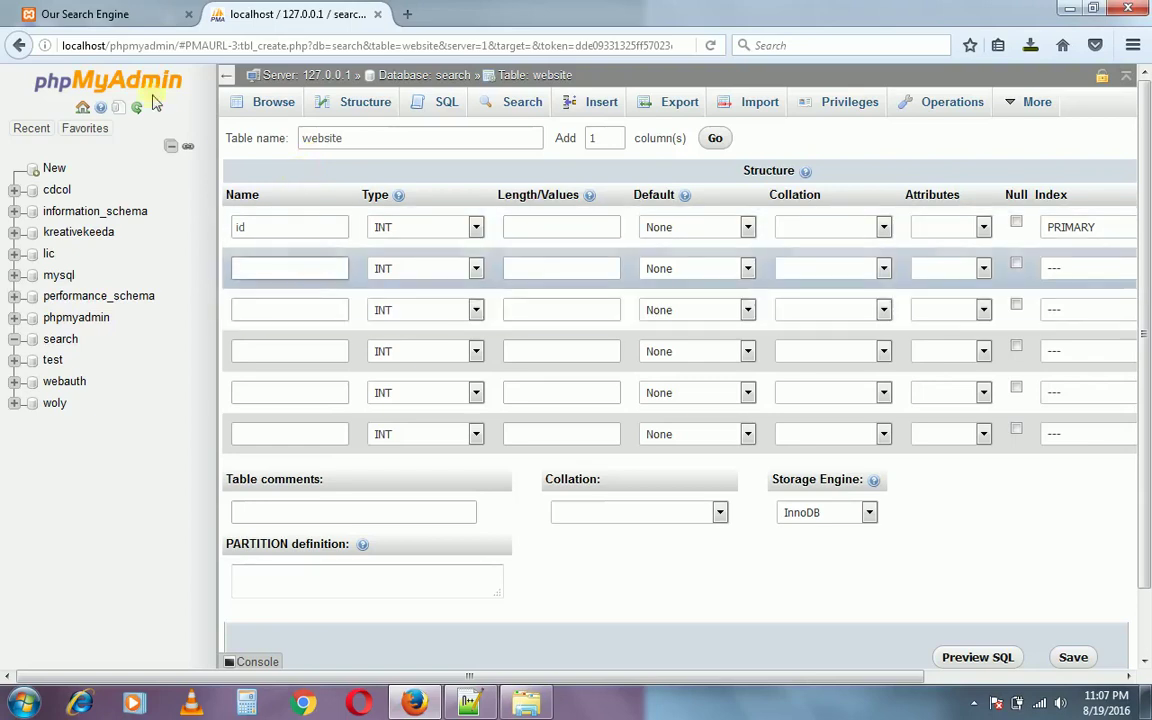
Name the second column site_title and the third column site_link, following the fields of the Insert Website form.
{"action": "left_click", "coordinate": [145, 20]}
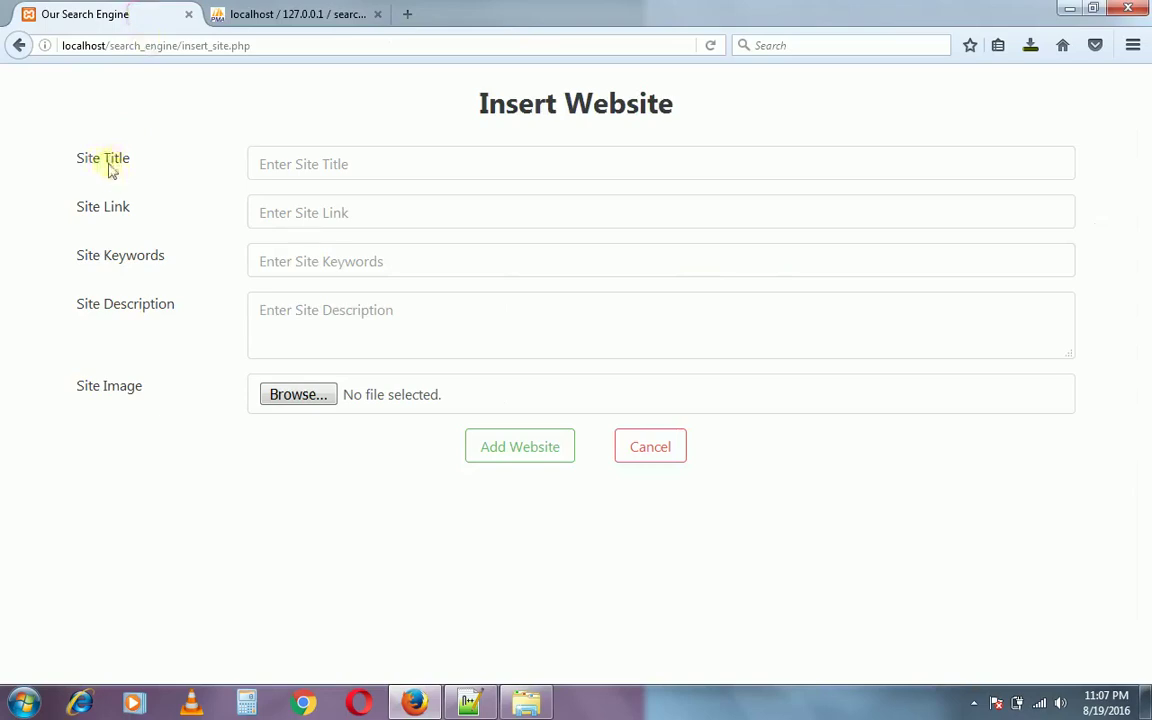
{"action": "left_click", "coordinate": [280, 14]}
{"action": "left_click", "coordinate": [303, 272]}
{"action": "type", "text": "site_title"}
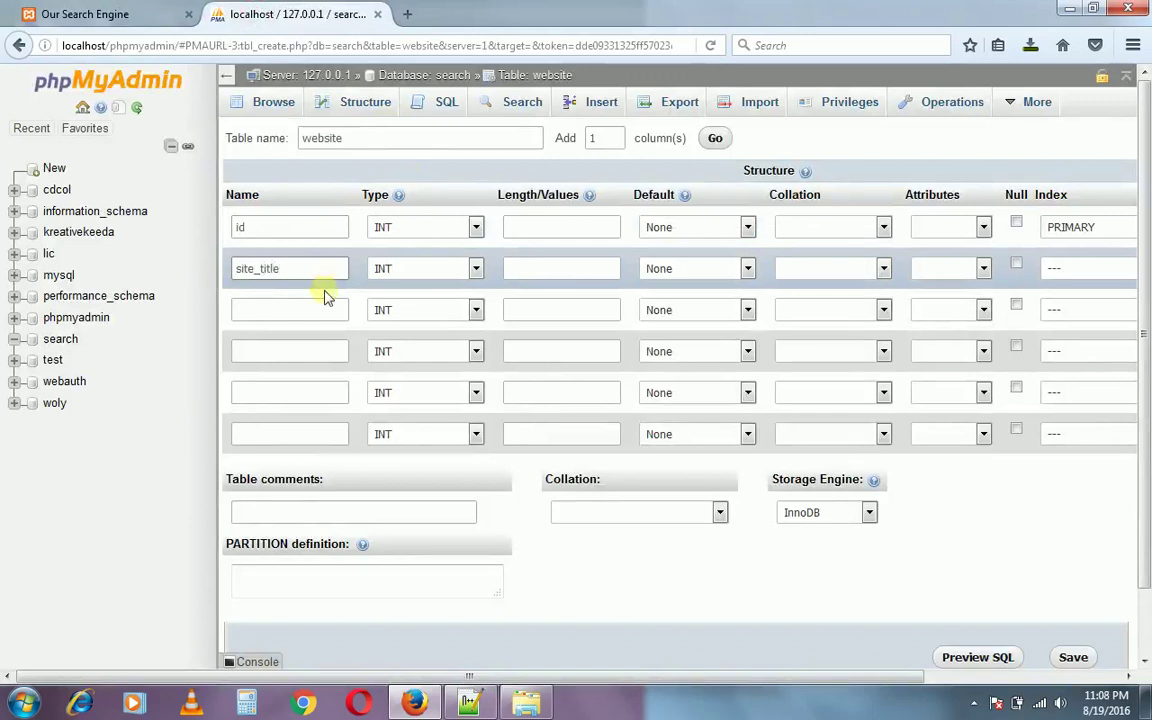
{"action": "left_click", "coordinate": [330, 308]}
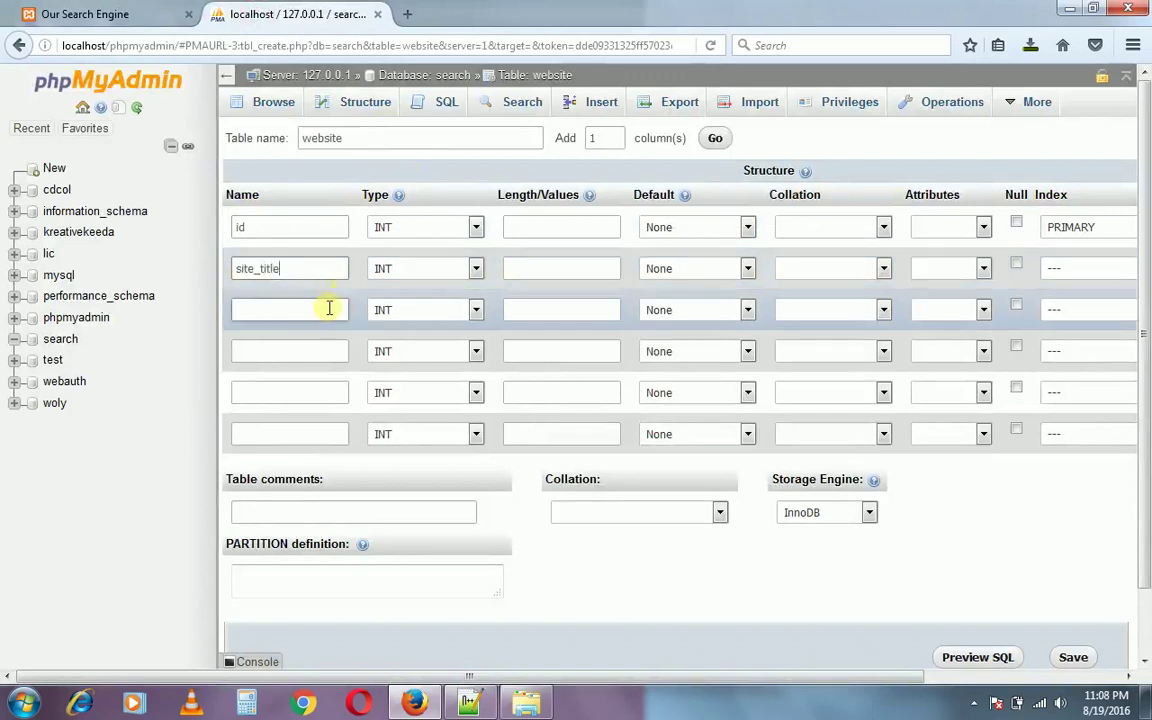
{"action": "type", "text": "site"}
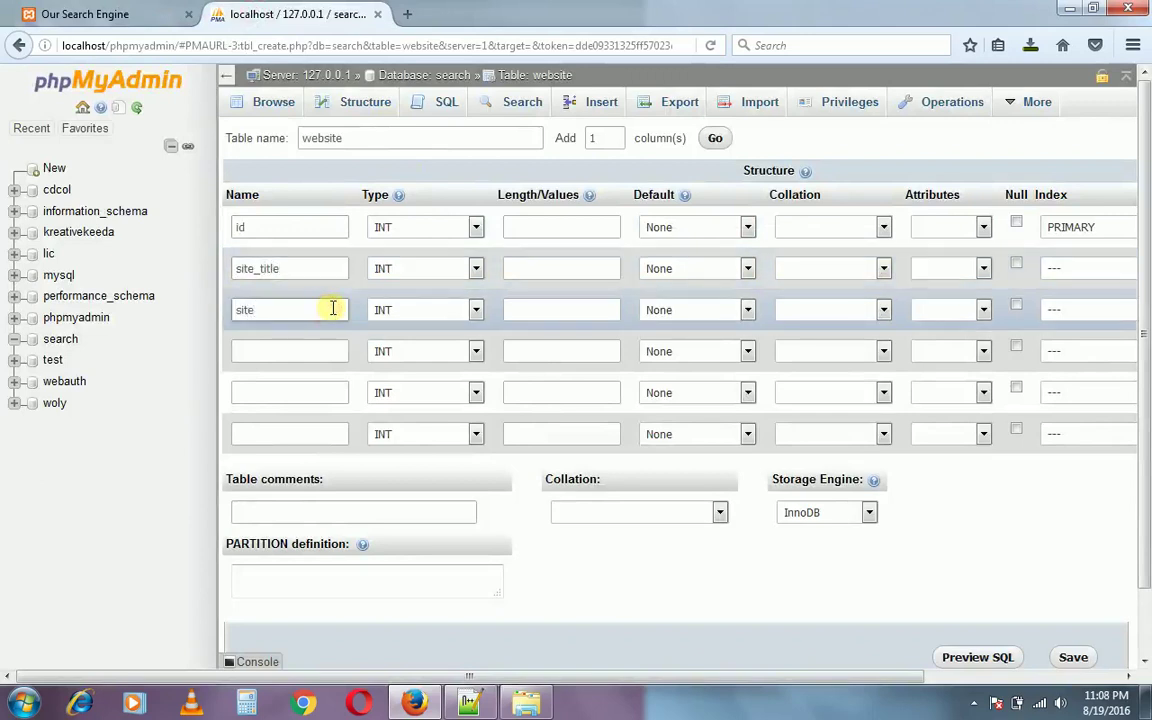
{"action": "type", "text": "_link"}
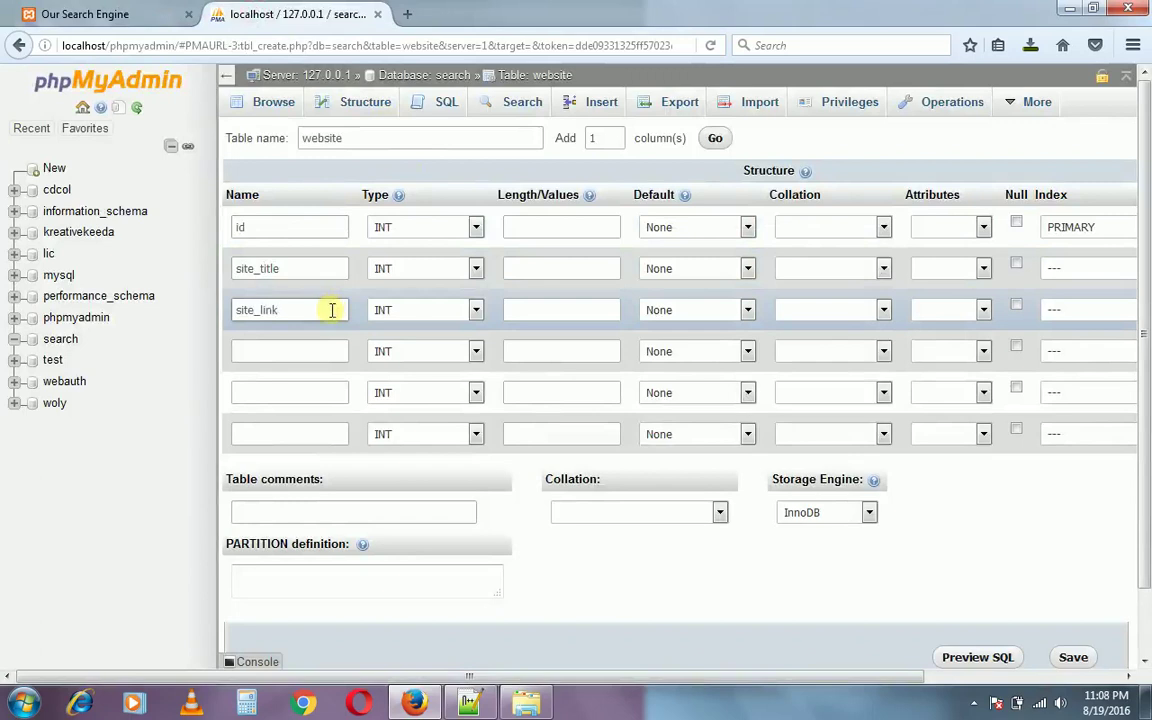
Name the fourth, fifth and sixth columns site_key, site_des and site_img.
{"action": "left_click", "coordinate": [290, 355]}
{"action": "type", "text": "site"}
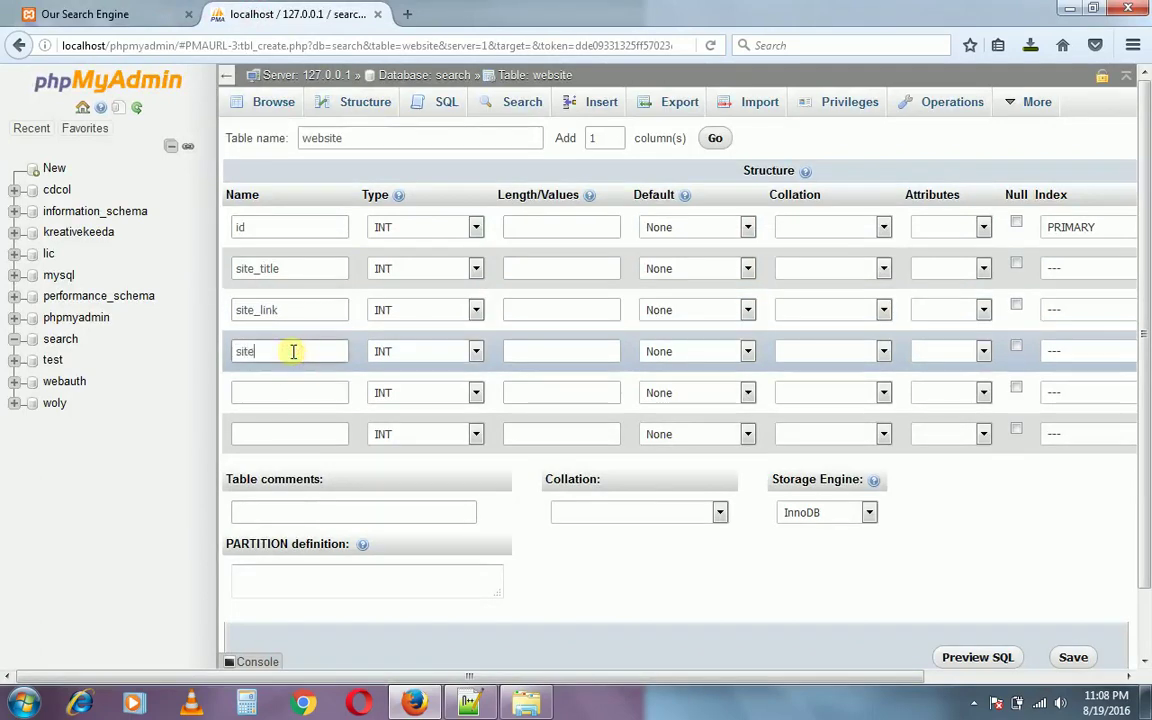
{"action": "type", "text": "_key"}
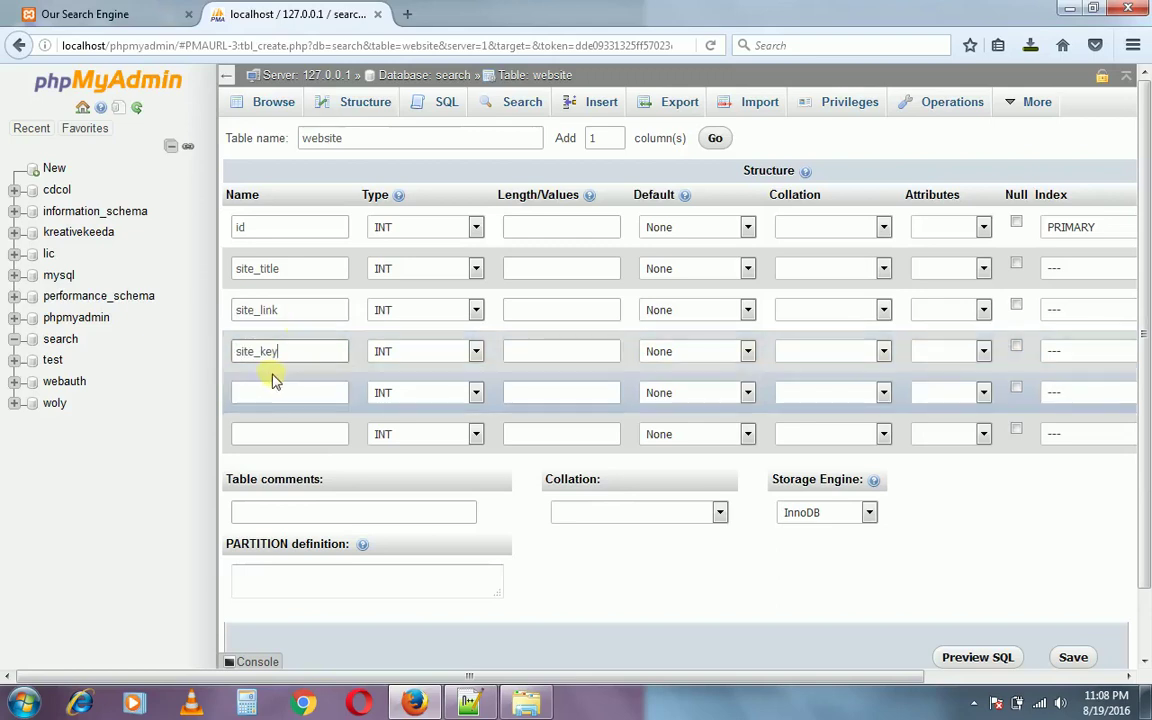
{"action": "type", "text": "site_des"}
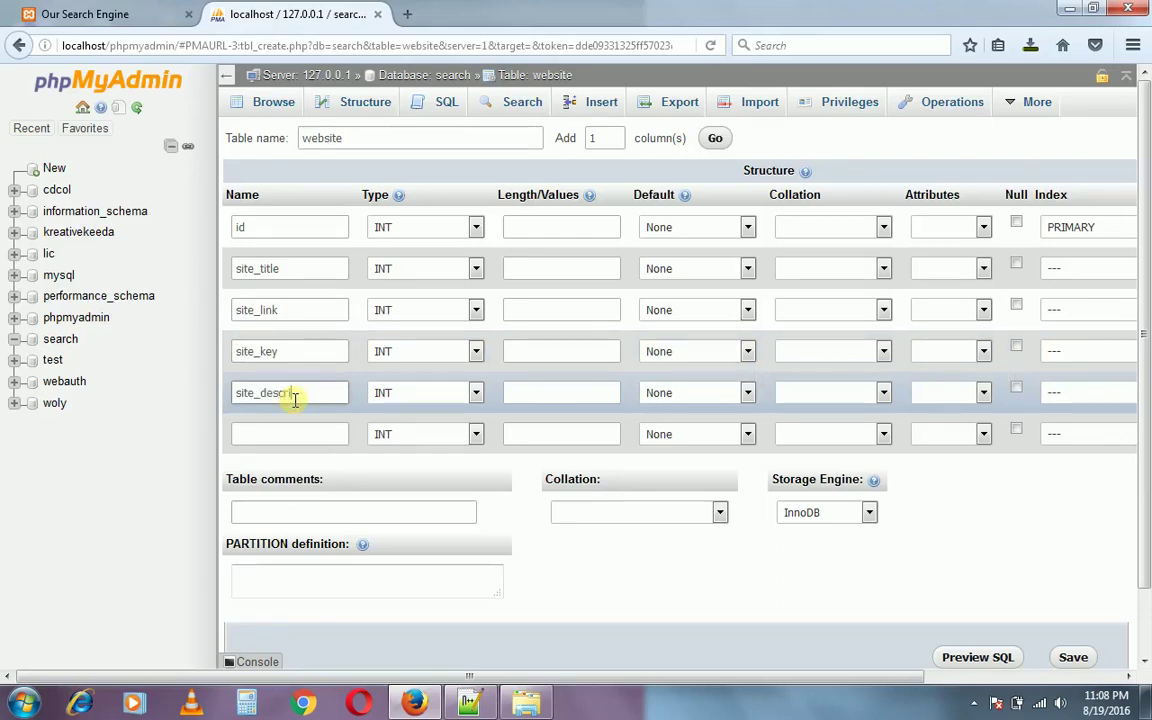
{"action": "left_click", "coordinate": [268, 440]}
{"action": "type", "text": "site_img"}
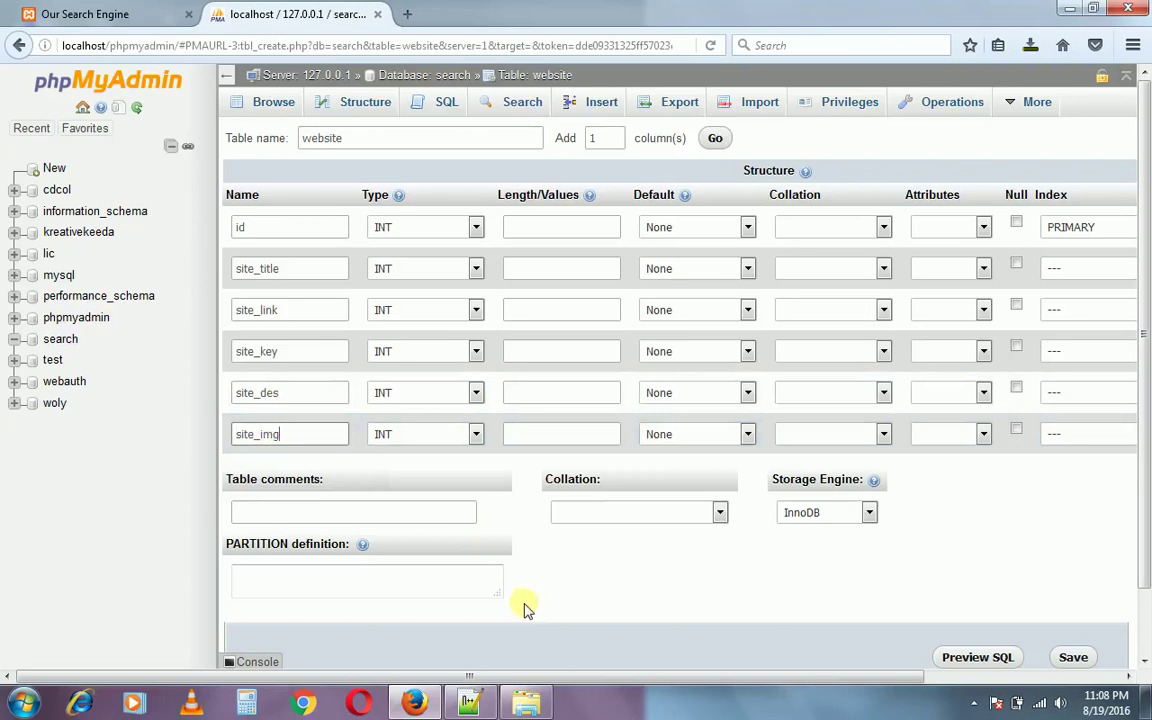
Switch to Windows Explorer to examine the img folder inside search_engine, and return to the table definition in the browser.
{"action": "left_click", "coordinate": [527, 698]}
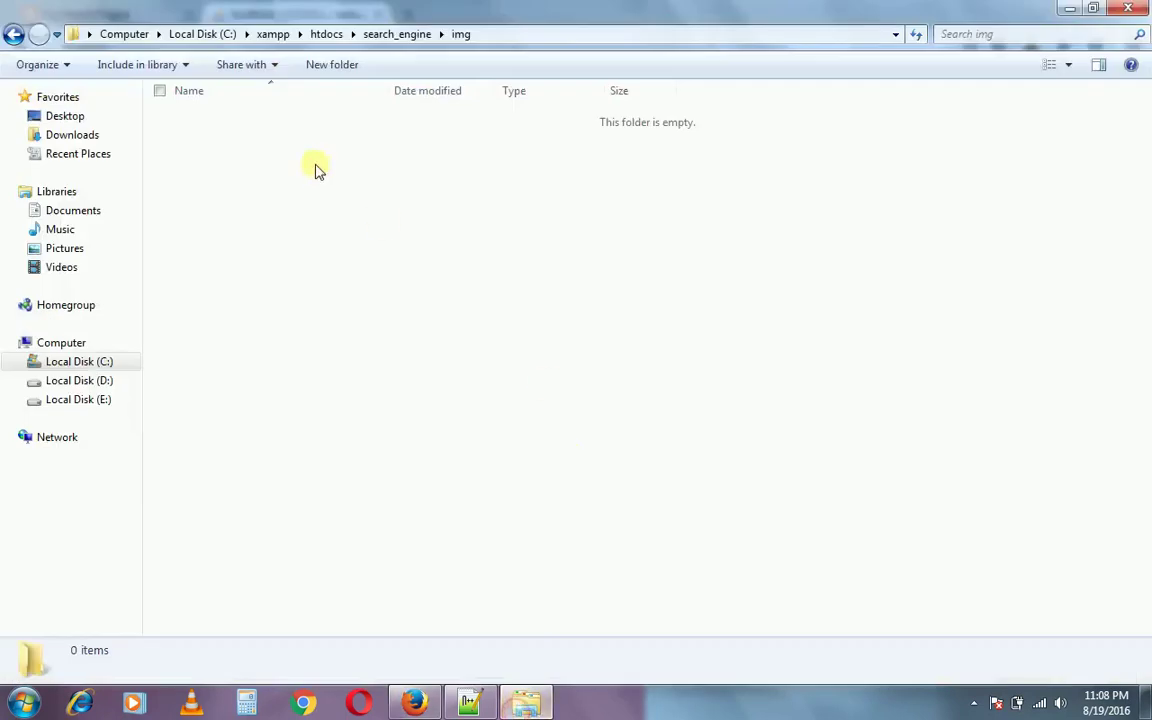
{"action": "left_click", "coordinate": [353, 34]}
{"action": "left_click", "coordinate": [397, 34]}
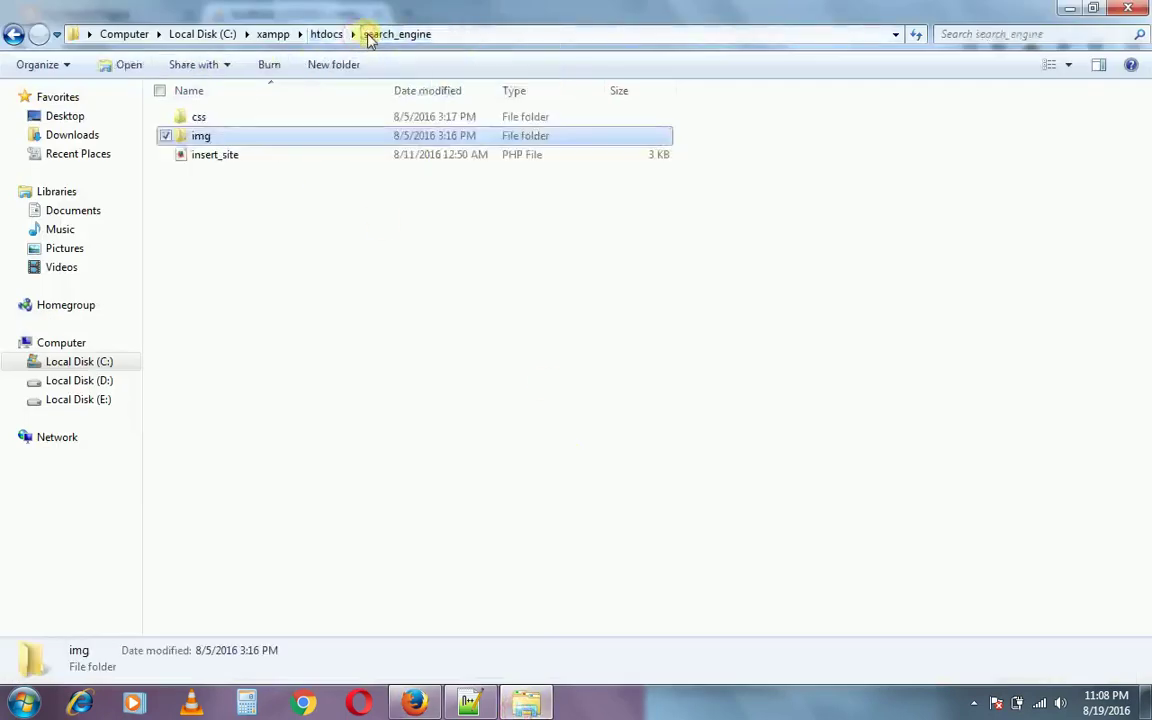
{"action": "double_click", "coordinate": [246, 138]}
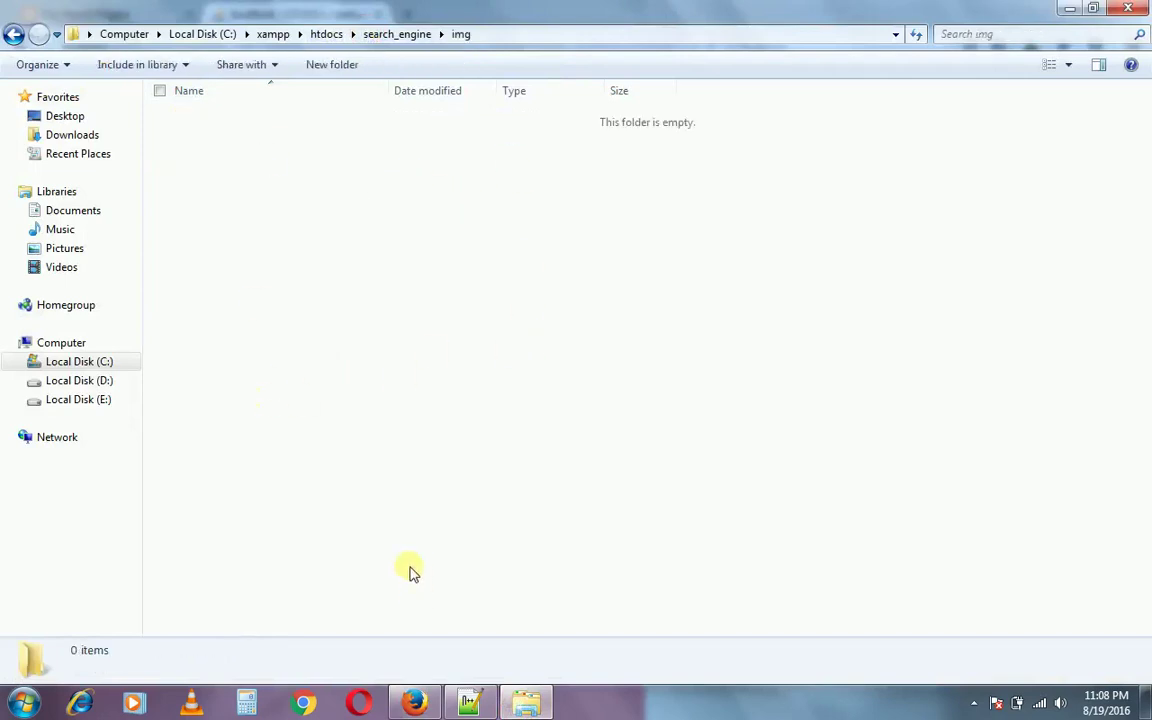
{"action": "key", "text": "alt+Tab"}
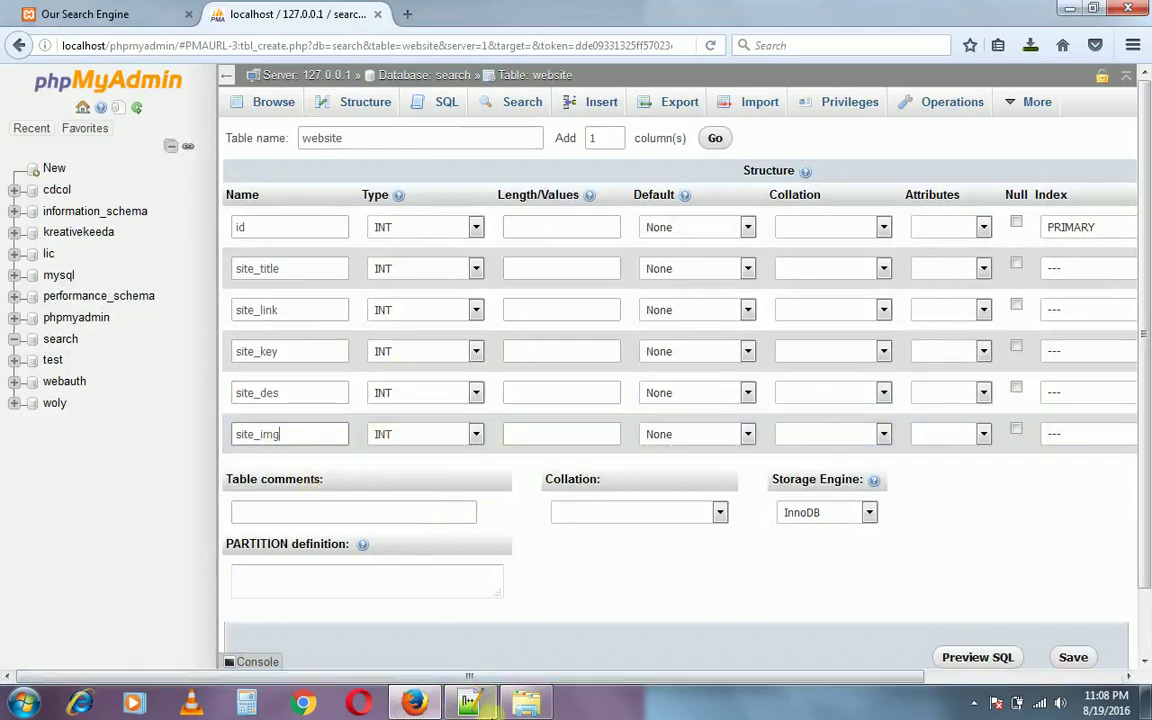
{"action": "left_click", "coordinate": [522, 703]}
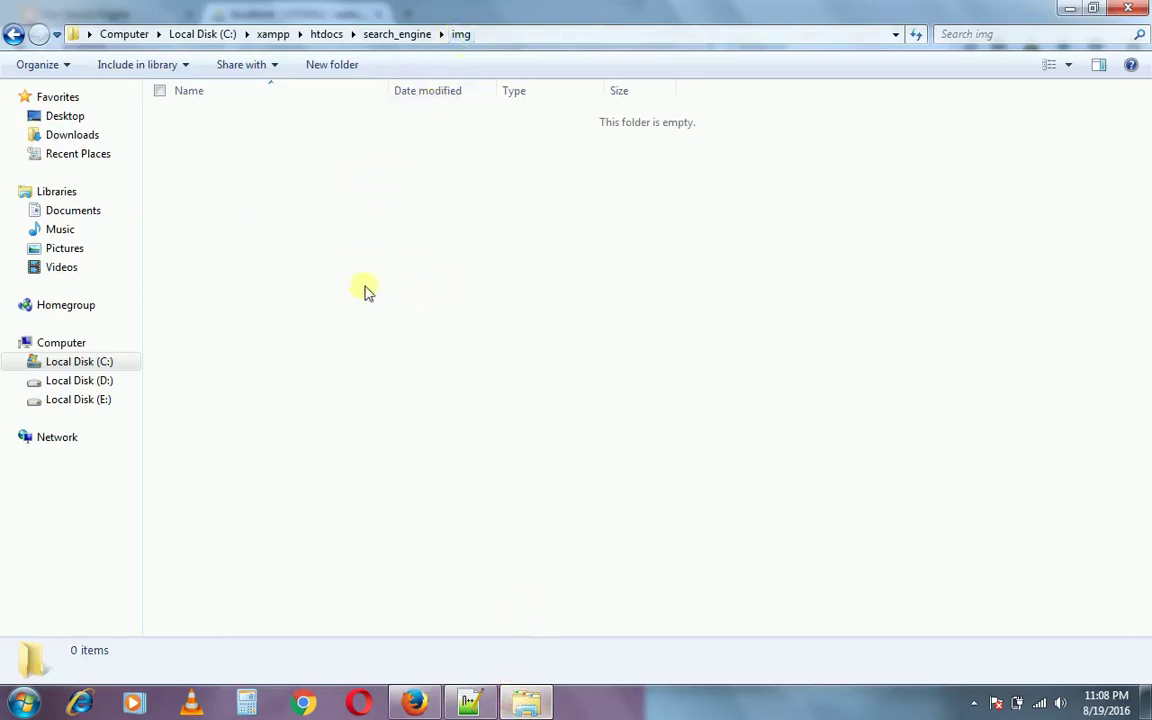
{"action": "key", "text": "alt+Tab"}
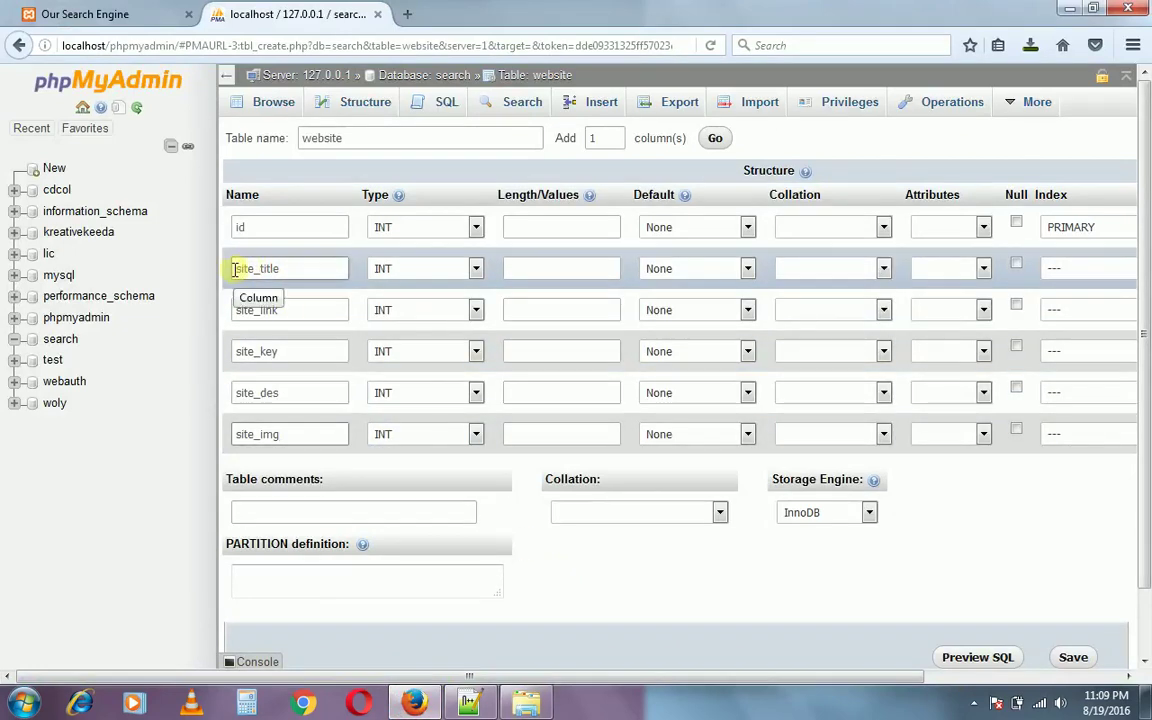
{"action": "left_click_drag", "start_coordinate": [232, 268], "coordinate": [283, 268]}
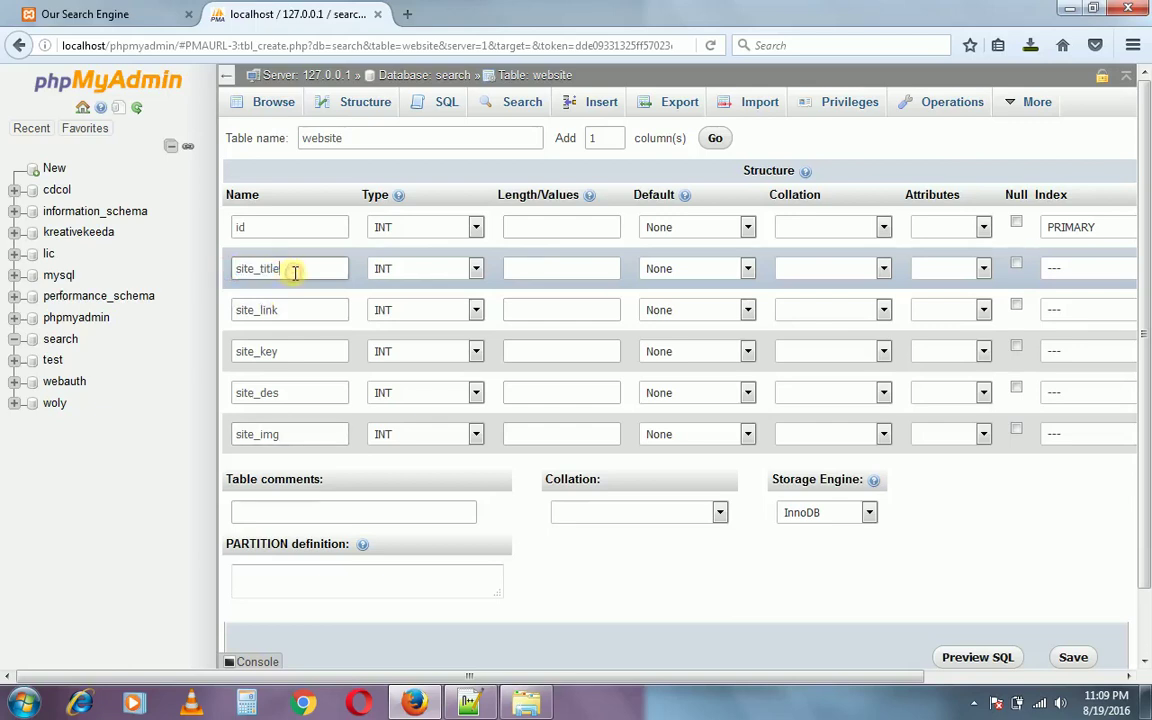
{"action": "left_click", "coordinate": [263, 269]}
{"action": "left_click", "coordinate": [258, 310]}
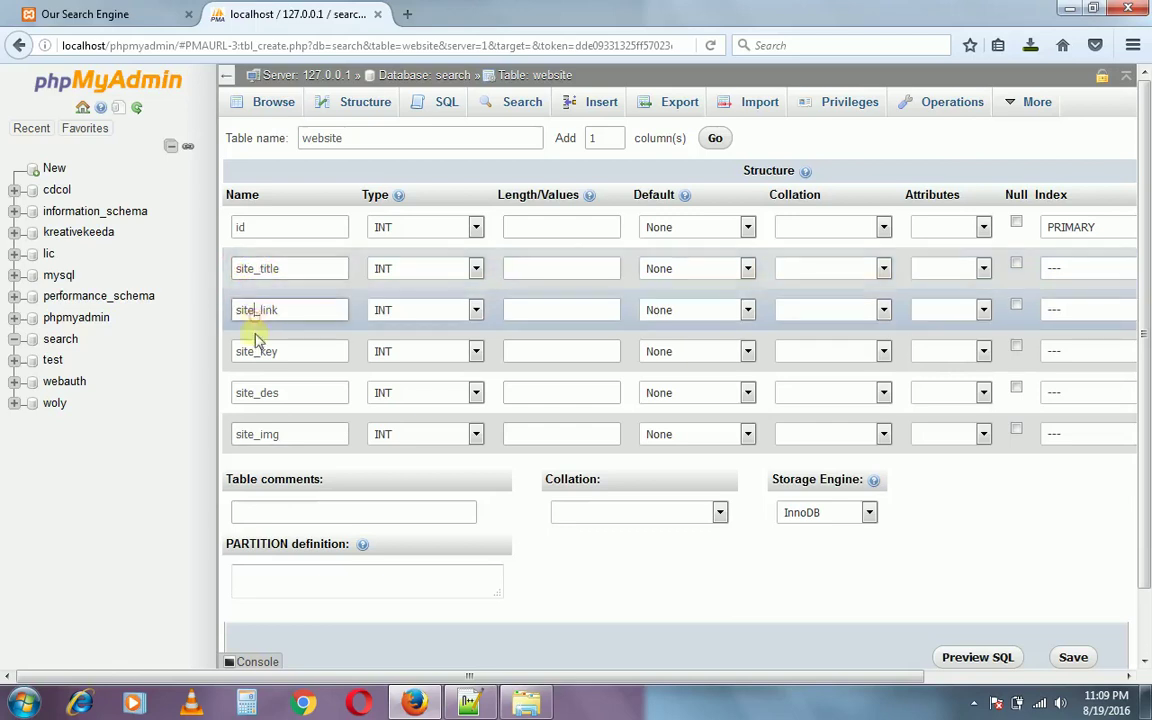
{"action": "left_click", "coordinate": [257, 351]}
{"action": "left_click", "coordinate": [261, 392]}
{"action": "left_click", "coordinate": [265, 433]}
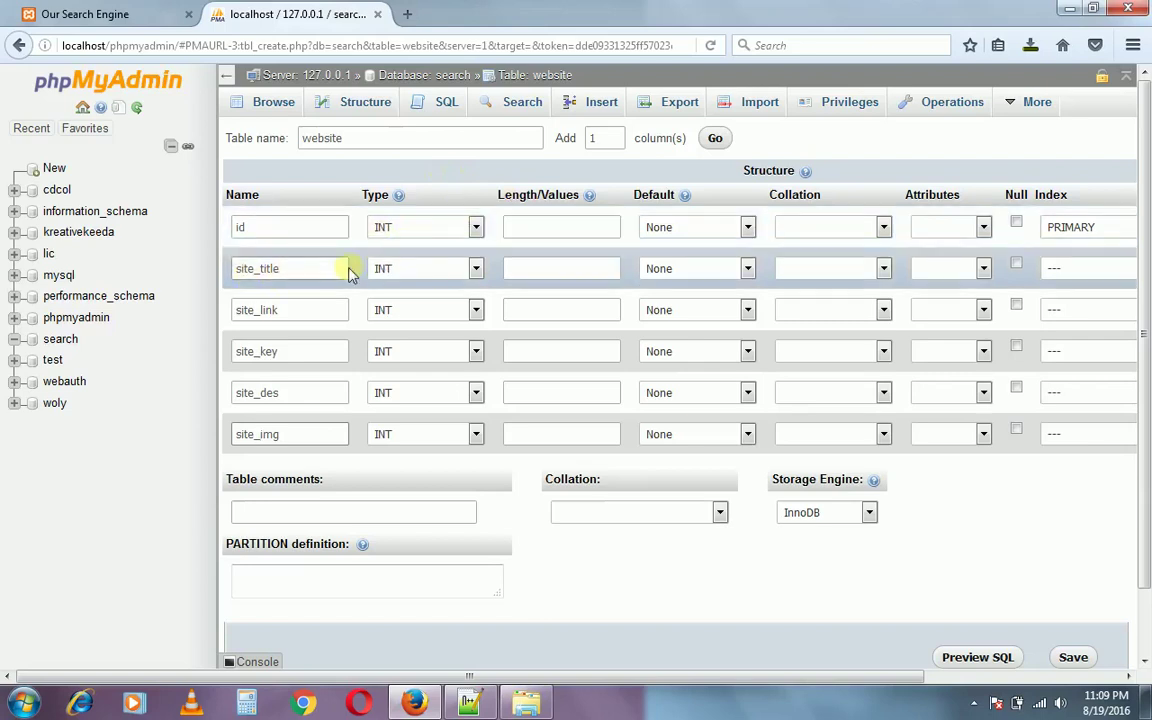
Set the data type of the site_title, site_link and site_key columns to VARCHAR.
{"action": "left_click", "coordinate": [471, 268]}
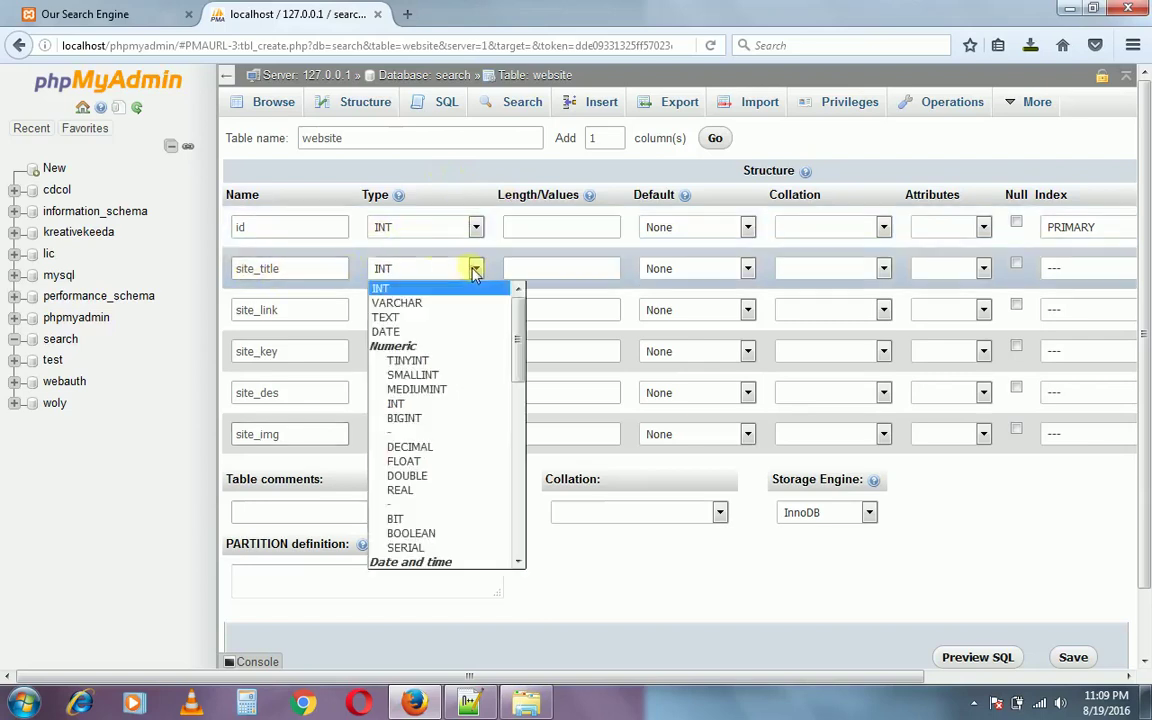
{"action": "left_click", "coordinate": [424, 303]}
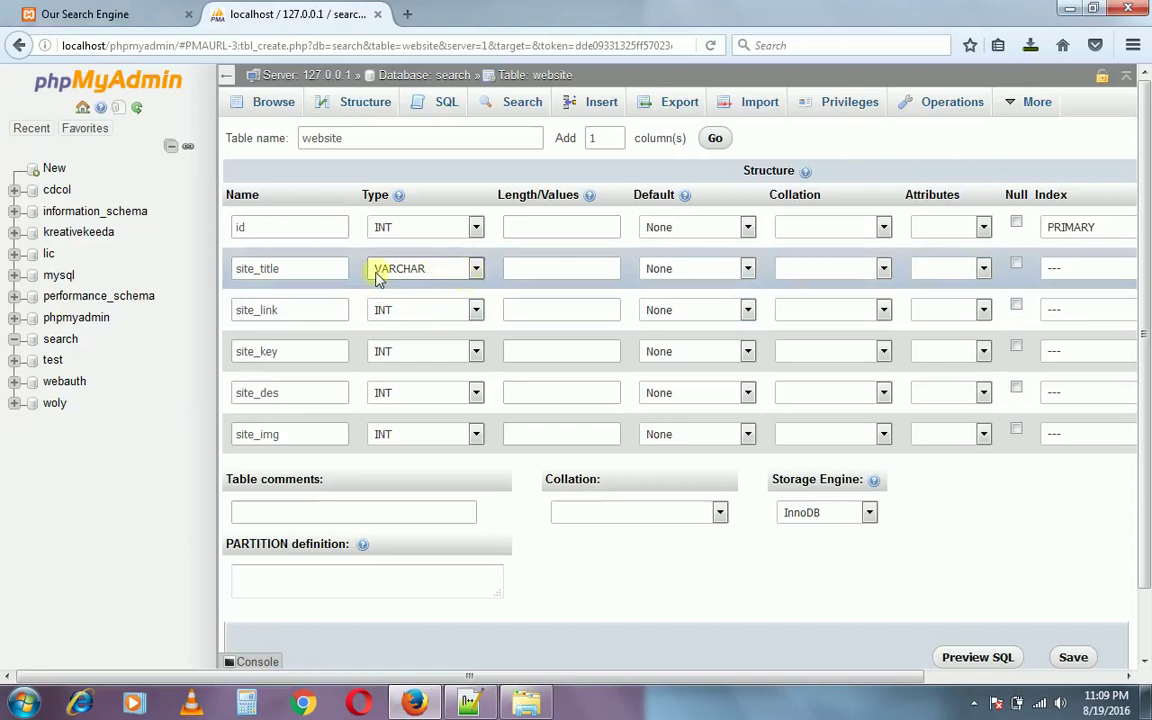
{"action": "left_click", "coordinate": [474, 310]}
{"action": "left_click", "coordinate": [440, 343]}
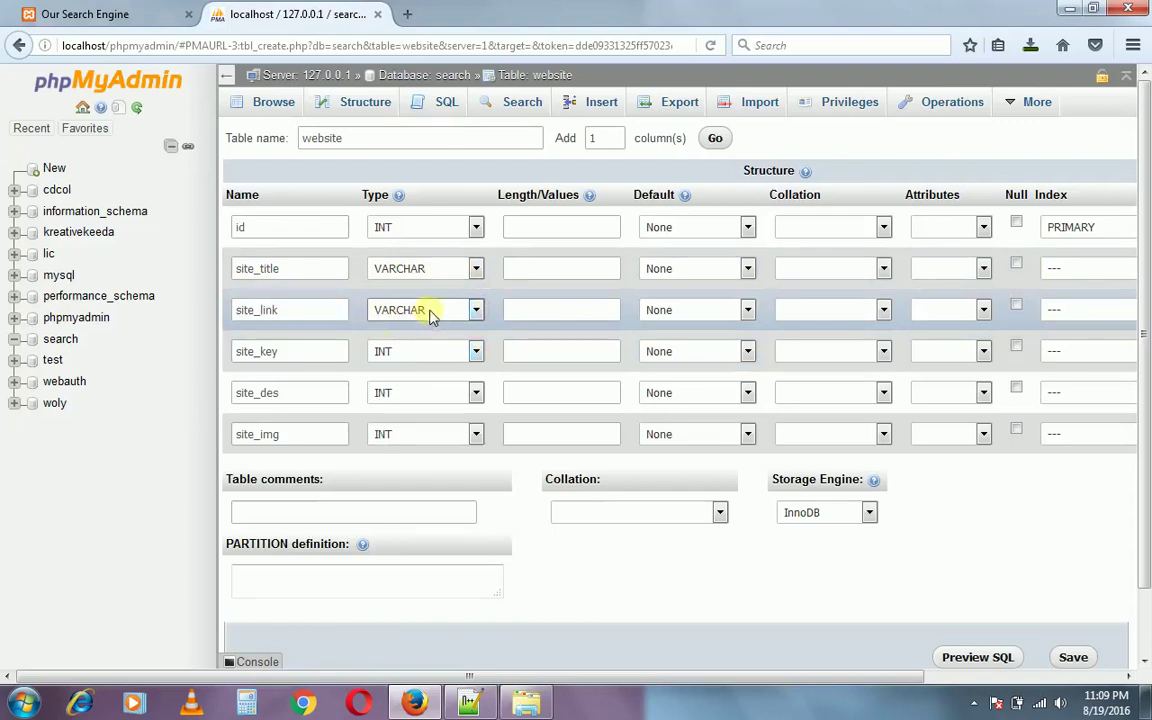
{"action": "left_click", "coordinate": [466, 351]}
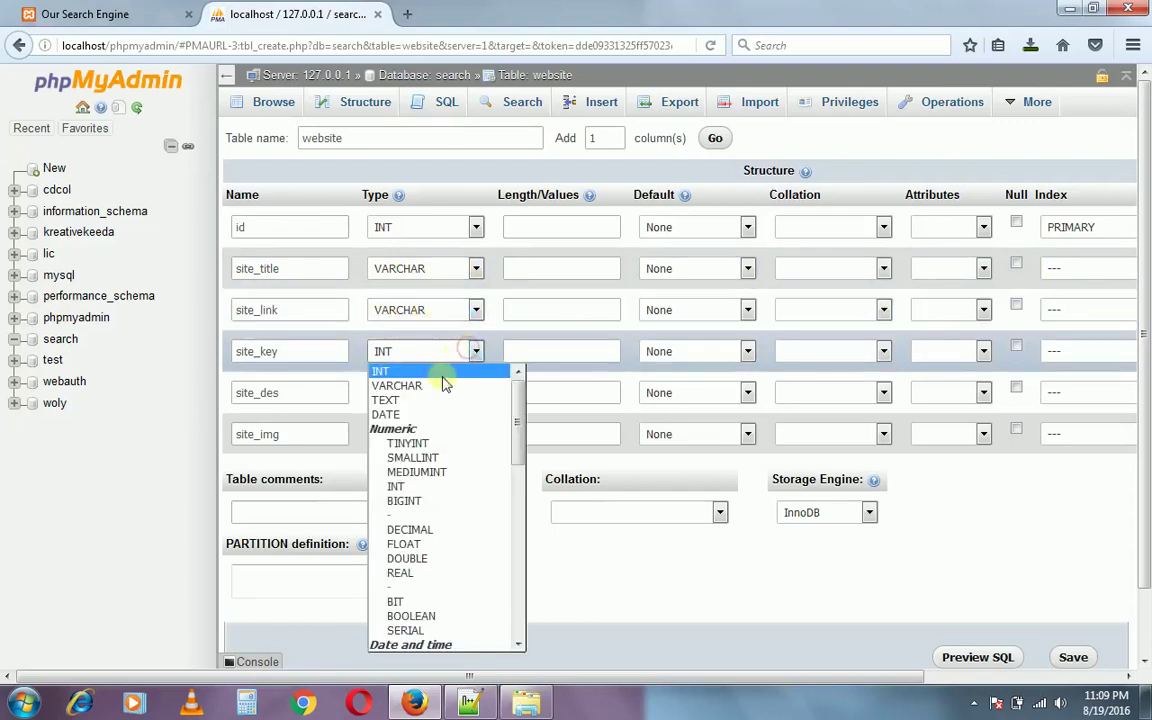
{"action": "left_click", "coordinate": [440, 385]}
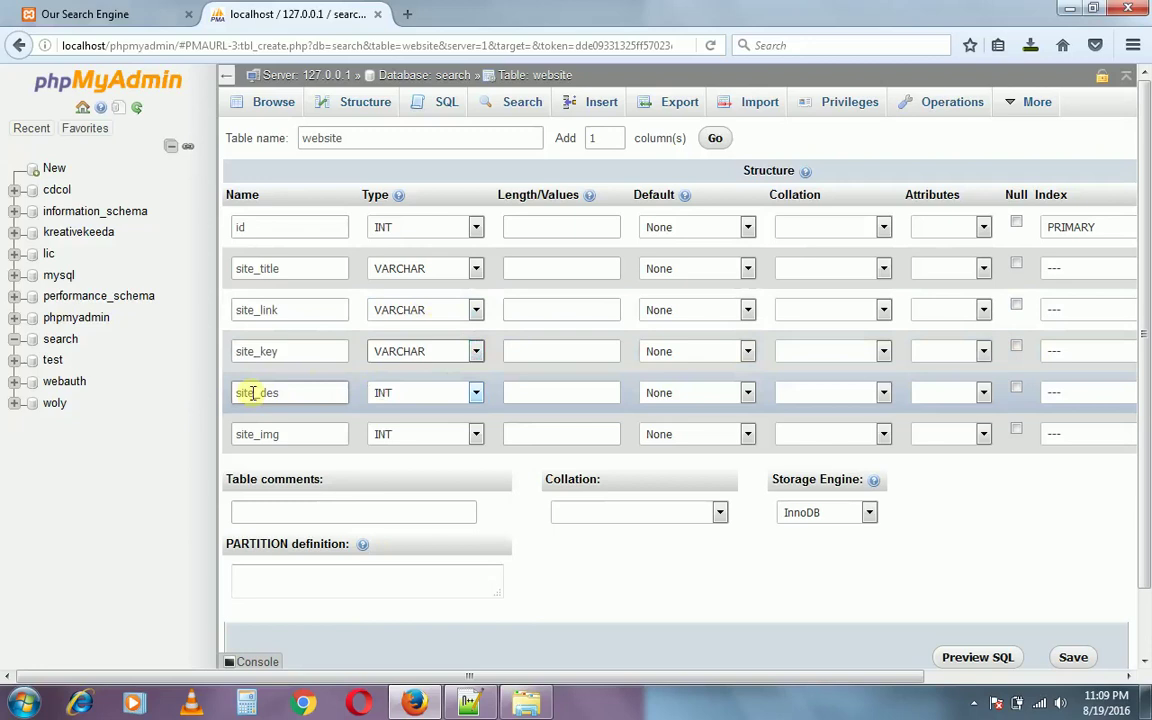
Set the data type of site_des to TEXT and of site_img to VARCHAR, checking the Insert Website form in between.
{"action": "left_click", "coordinate": [477, 393]}
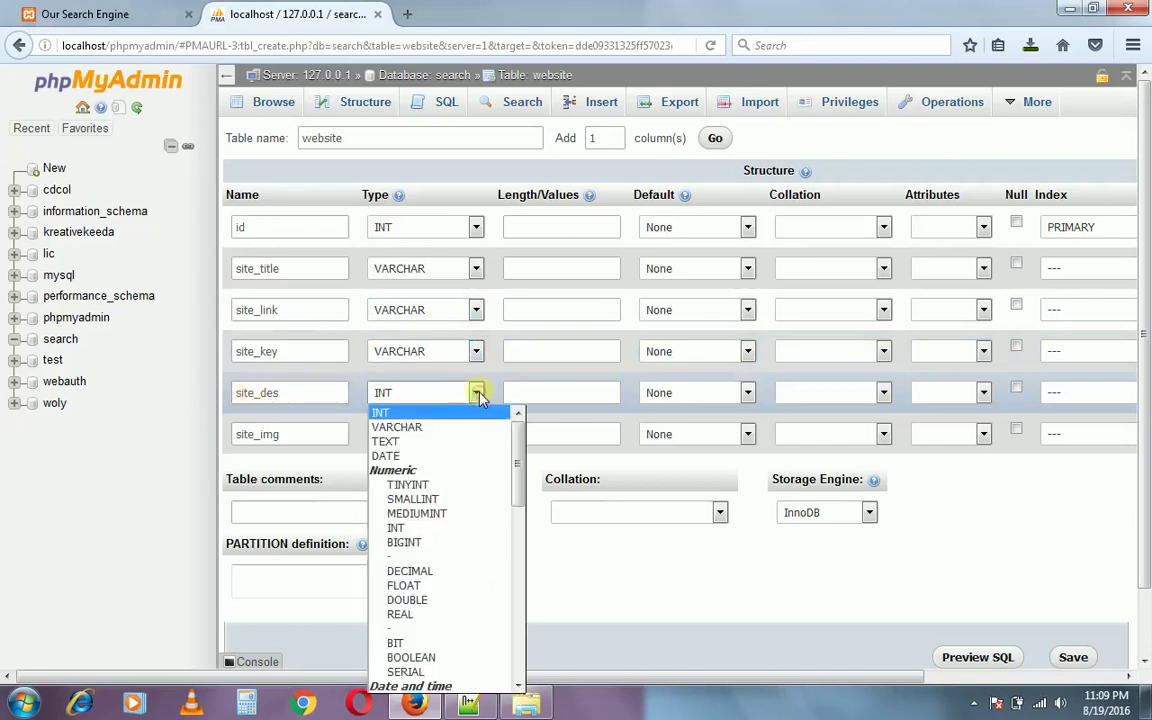
{"action": "left_click", "coordinate": [424, 440]}
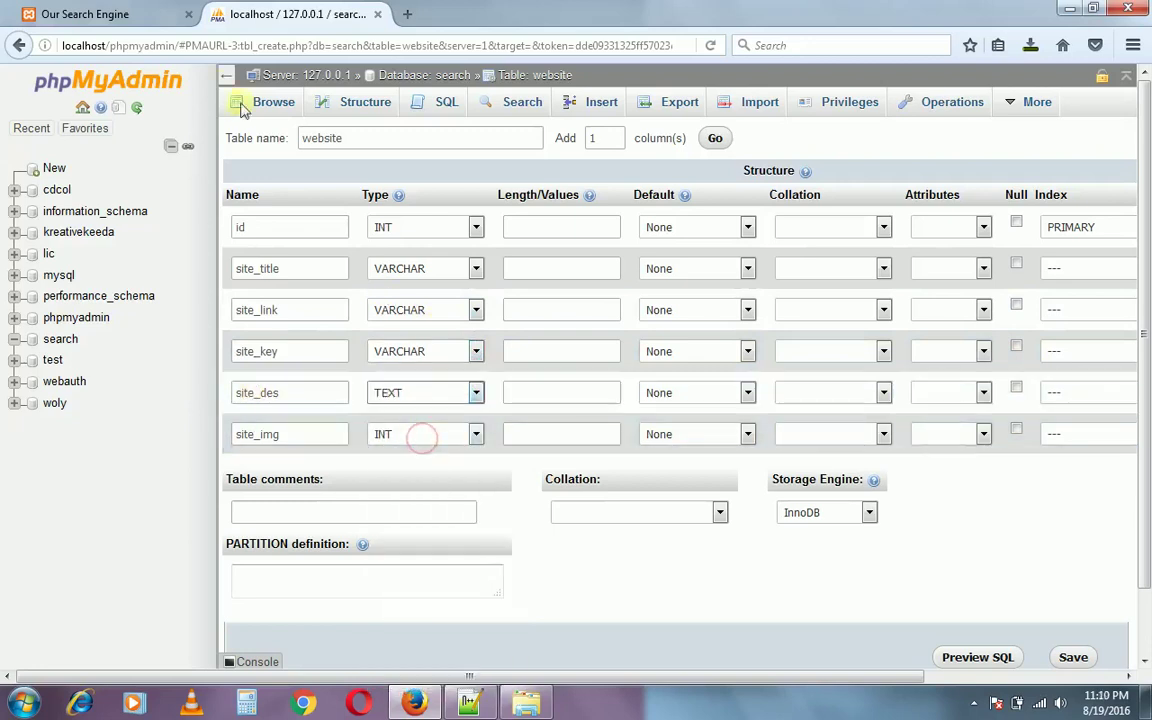
{"action": "left_click", "coordinate": [113, 14]}
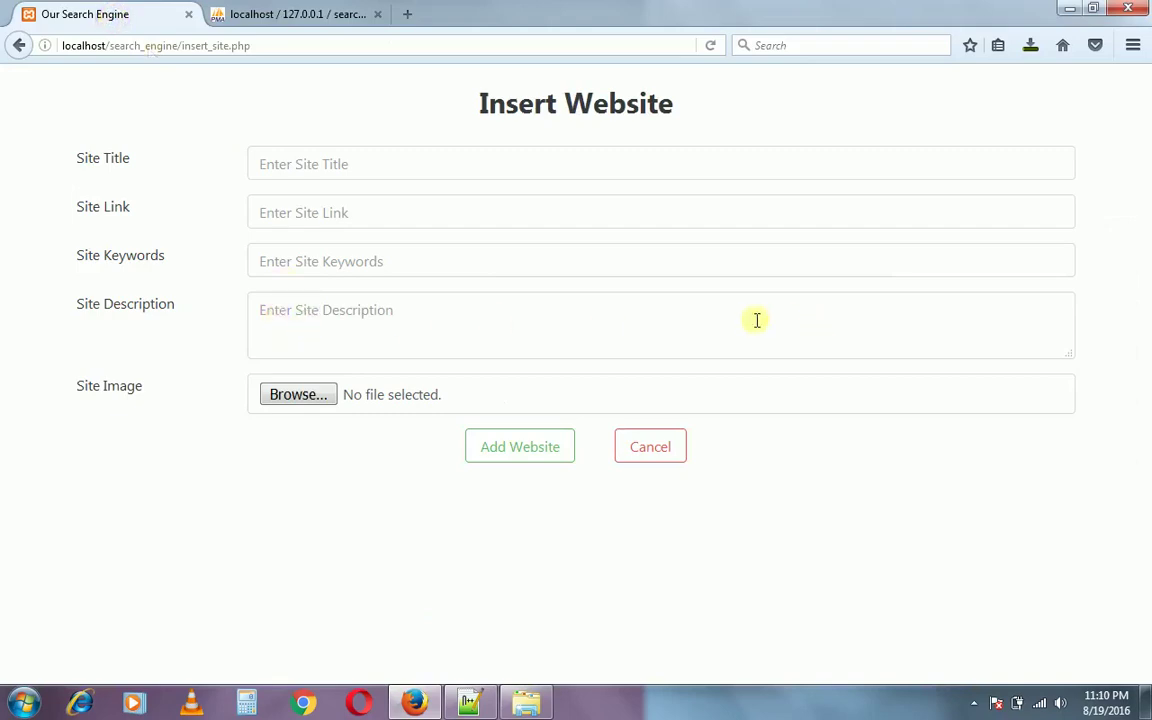
{"action": "left_click", "coordinate": [285, 14]}
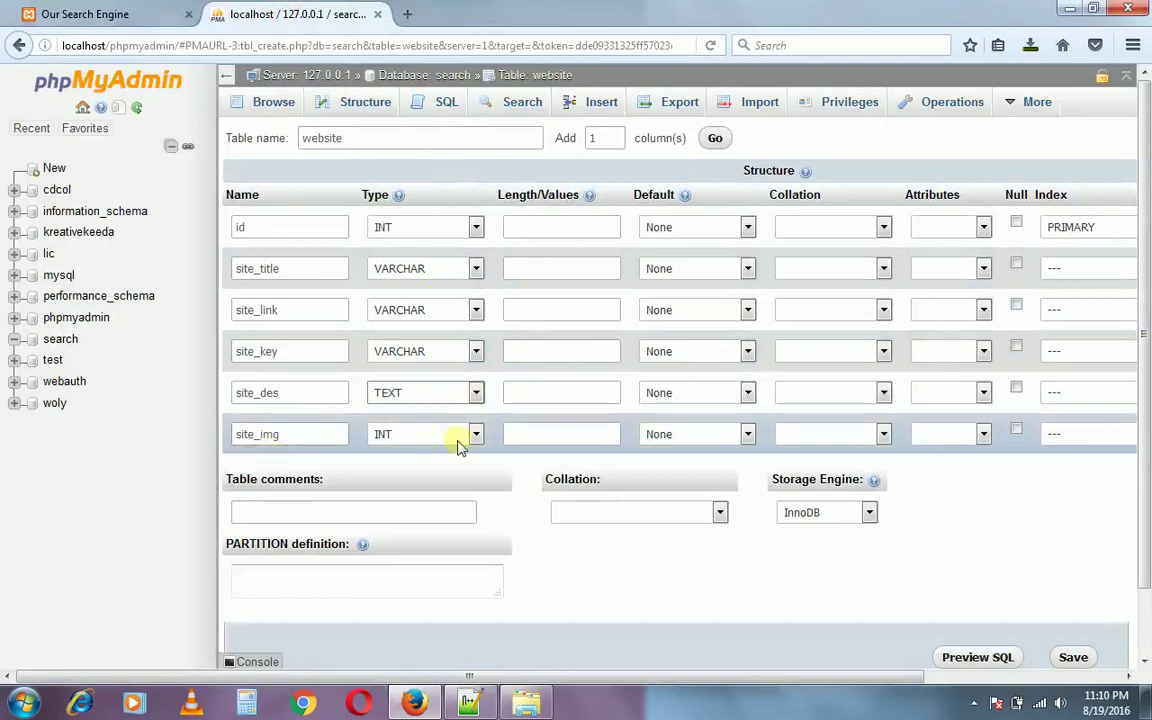
{"action": "left_click", "coordinate": [476, 436]}
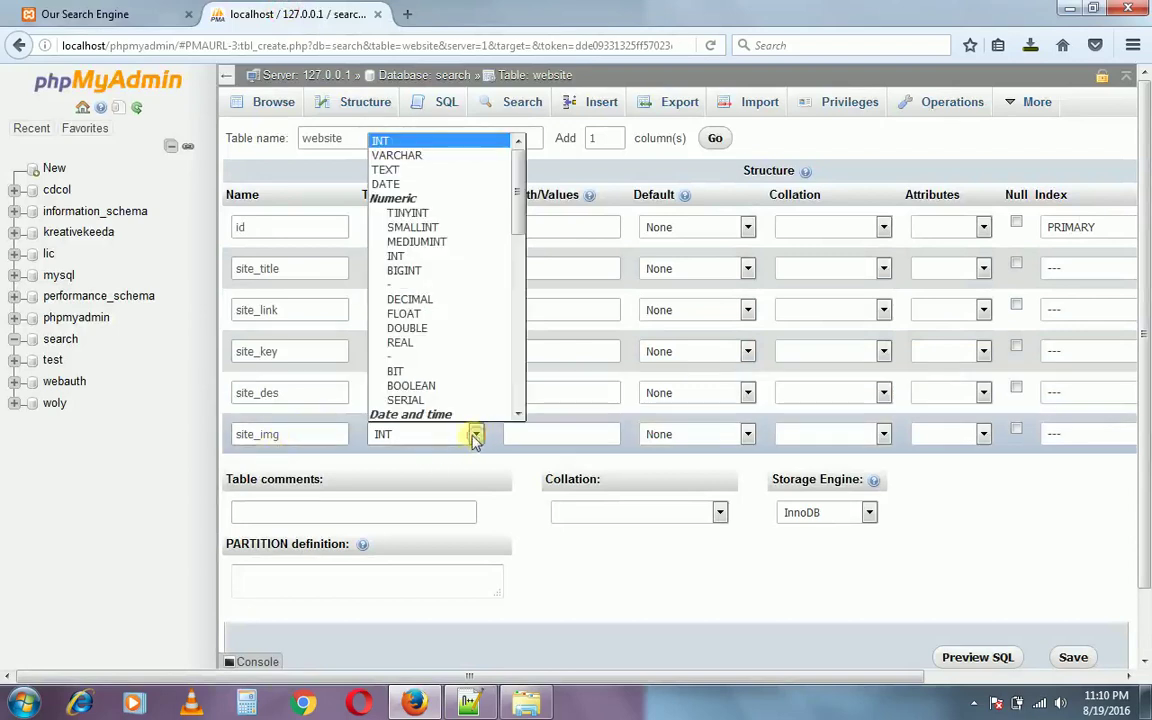
{"action": "left_click", "coordinate": [398, 155]}
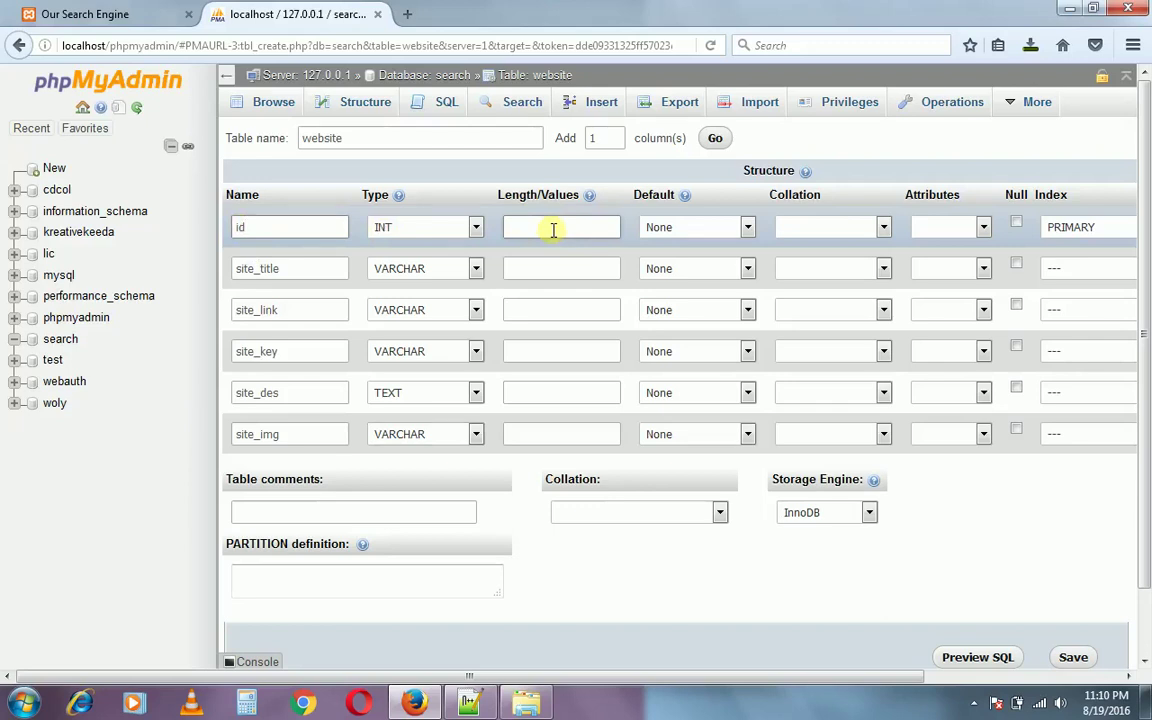
Set the column lengths to 200 for site_title, 400 for site_link and 200 for site_key.
{"action": "left_click", "coordinate": [534, 269]}
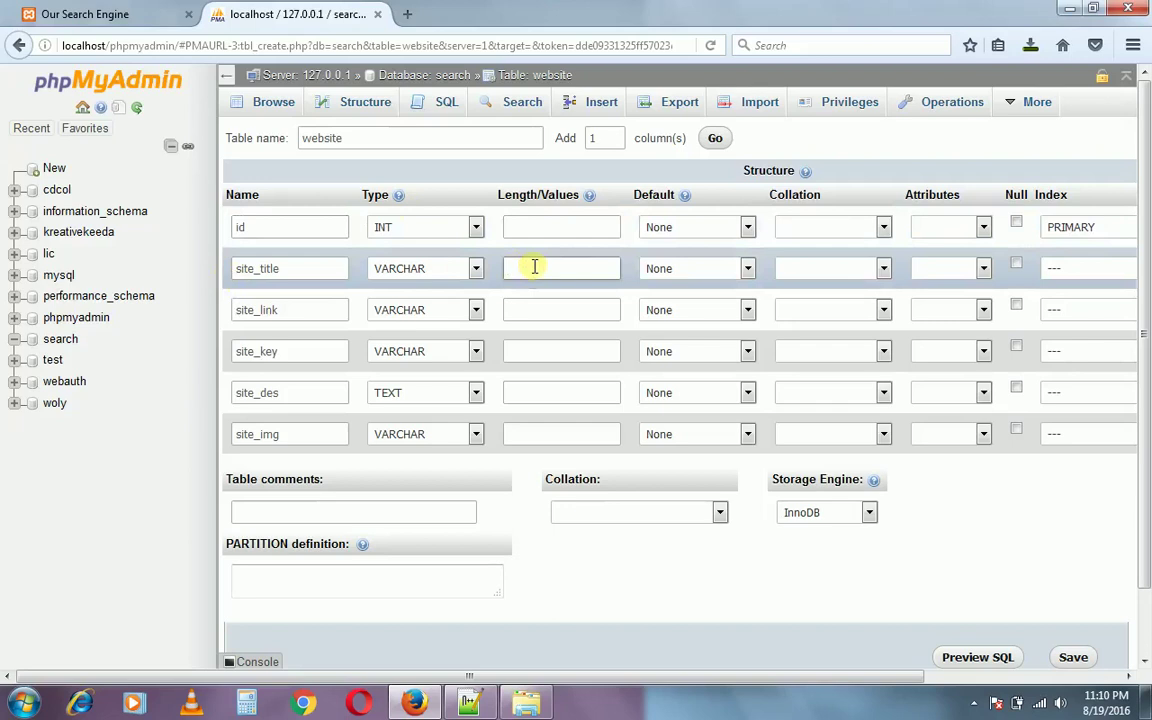
{"action": "type", "text": "200"}
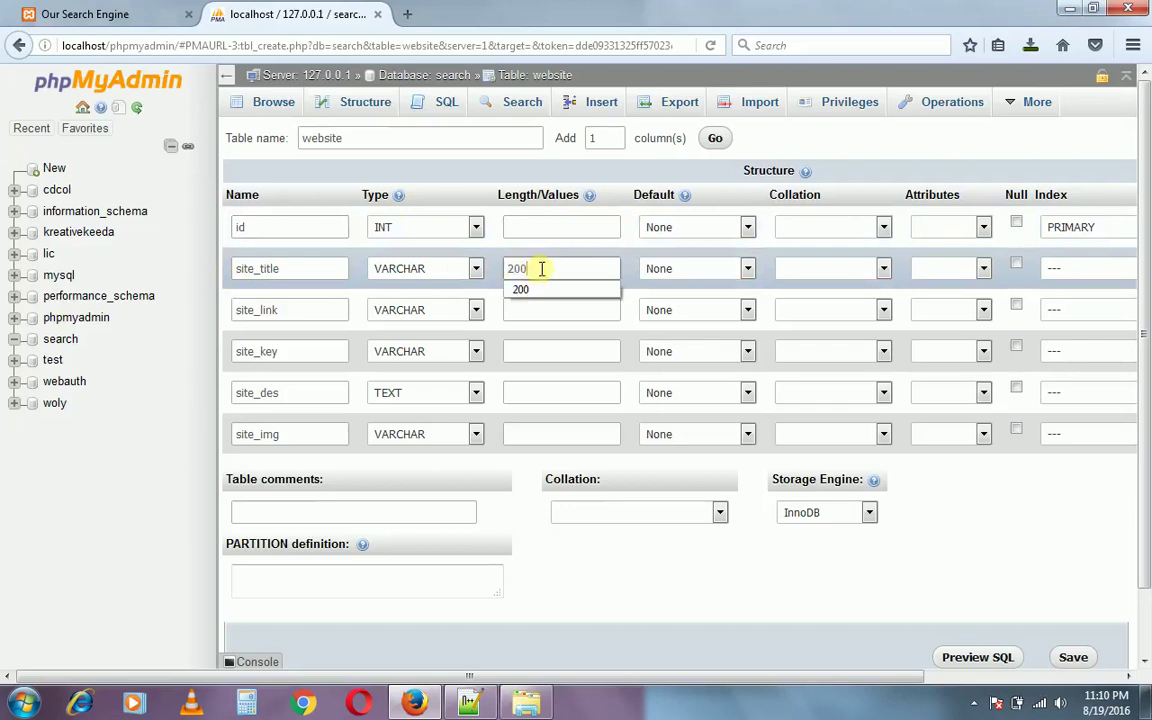
{"action": "left_click", "coordinate": [528, 315]}
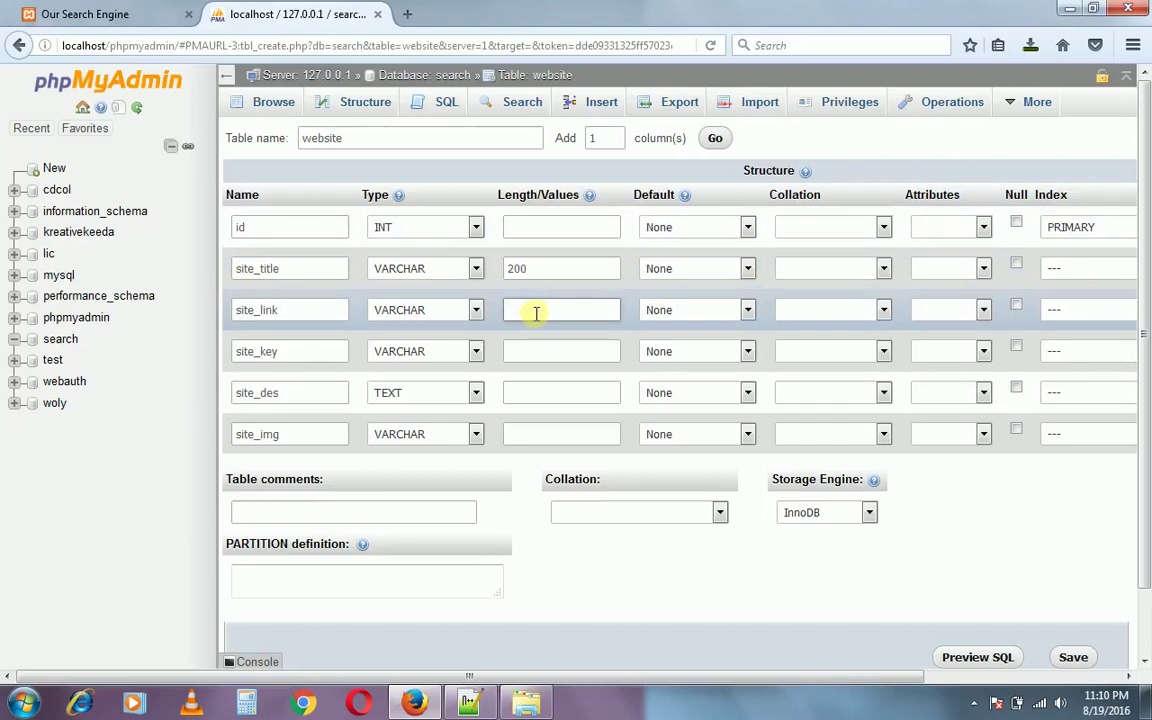
{"action": "type", "text": "400"}
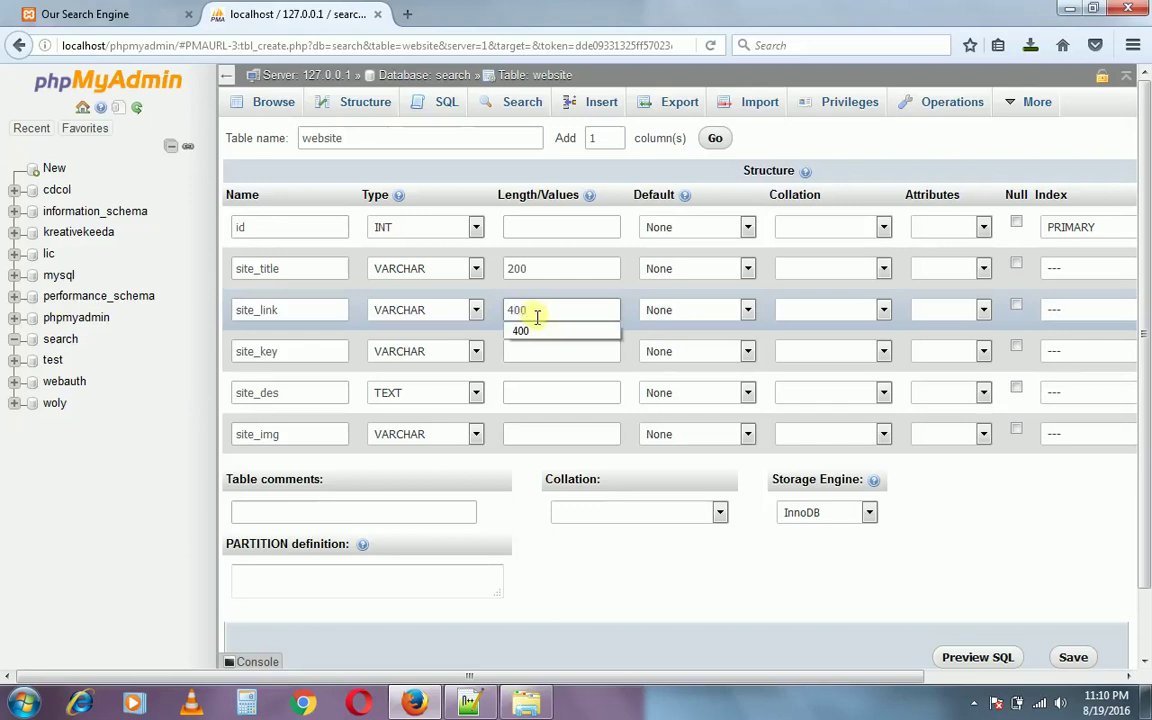
{"action": "left_click", "coordinate": [559, 350]}
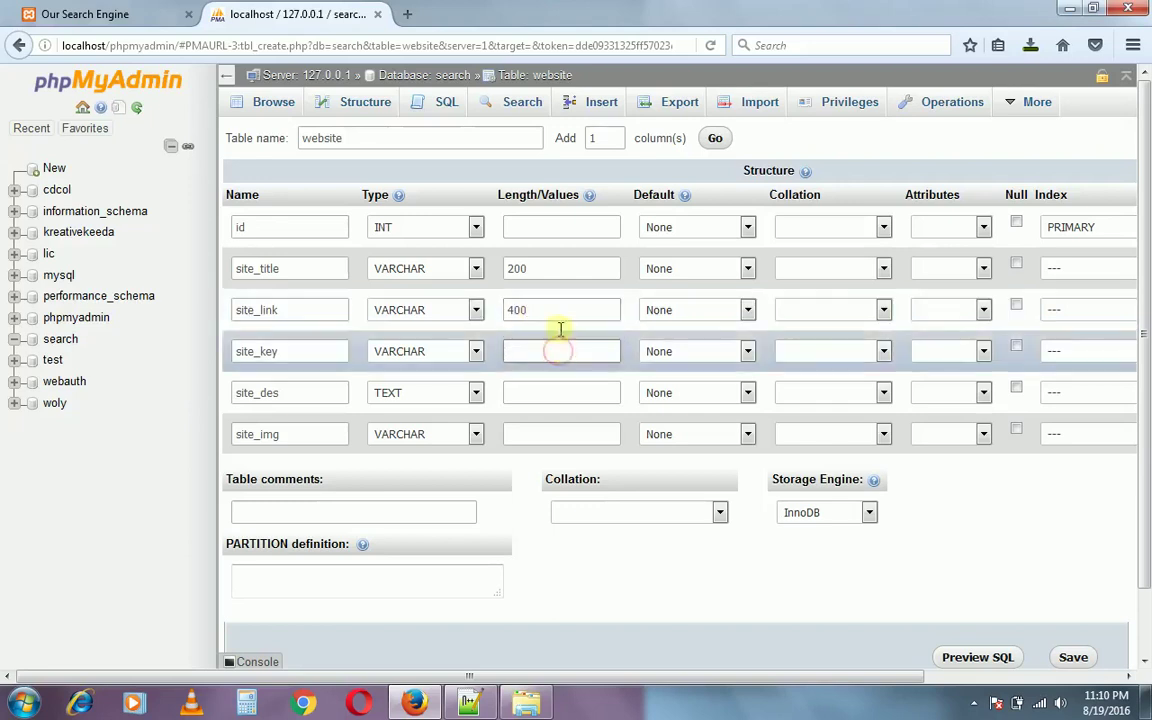
{"action": "type", "text": "200"}
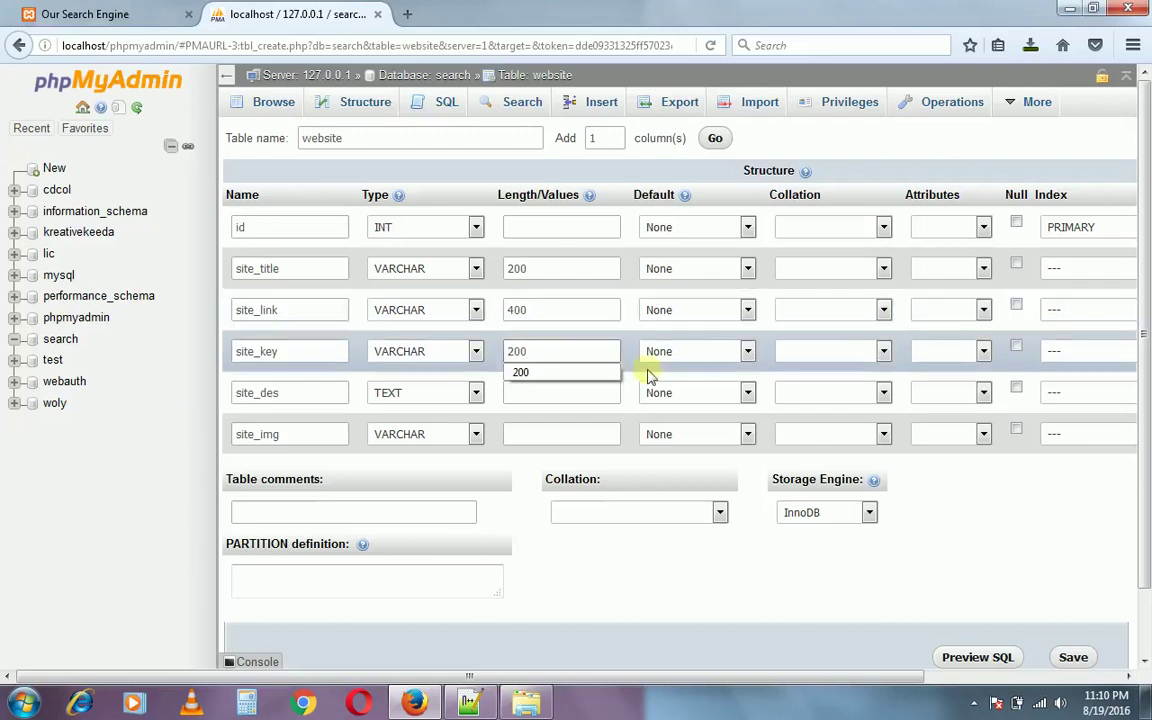
Set the length of site_img to 100, leave site_des without a length, and save the website table.
{"action": "left_click", "coordinate": [541, 393]}
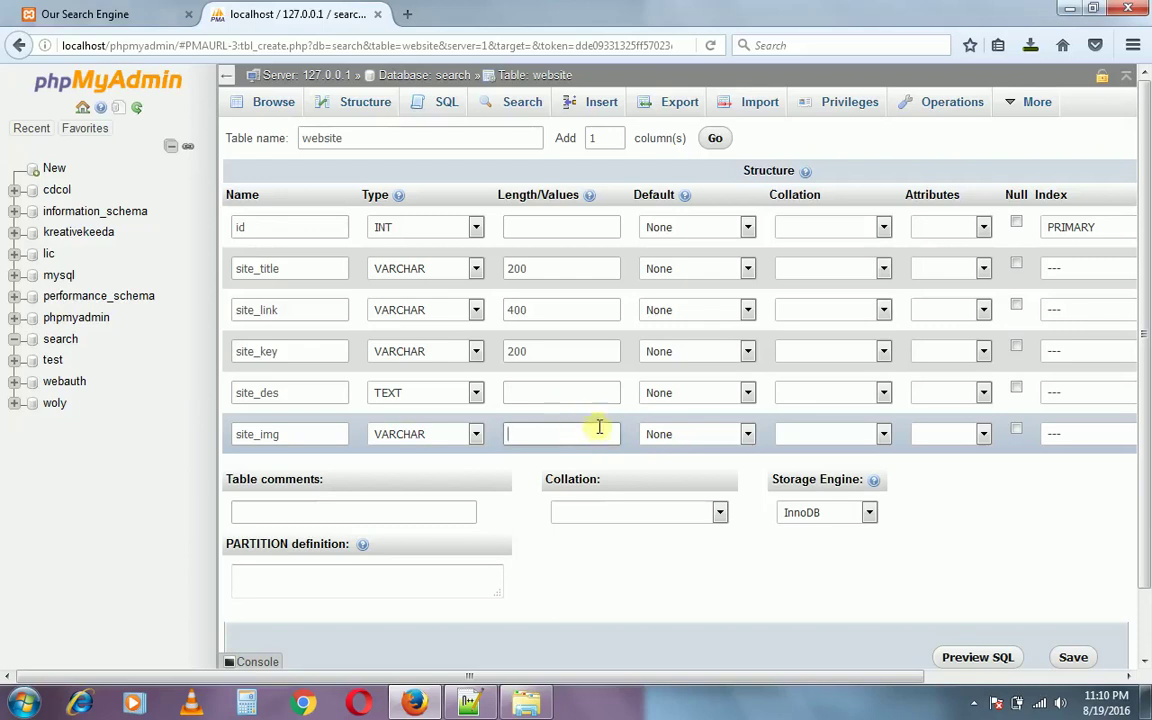
{"action": "type", "text": "100"}
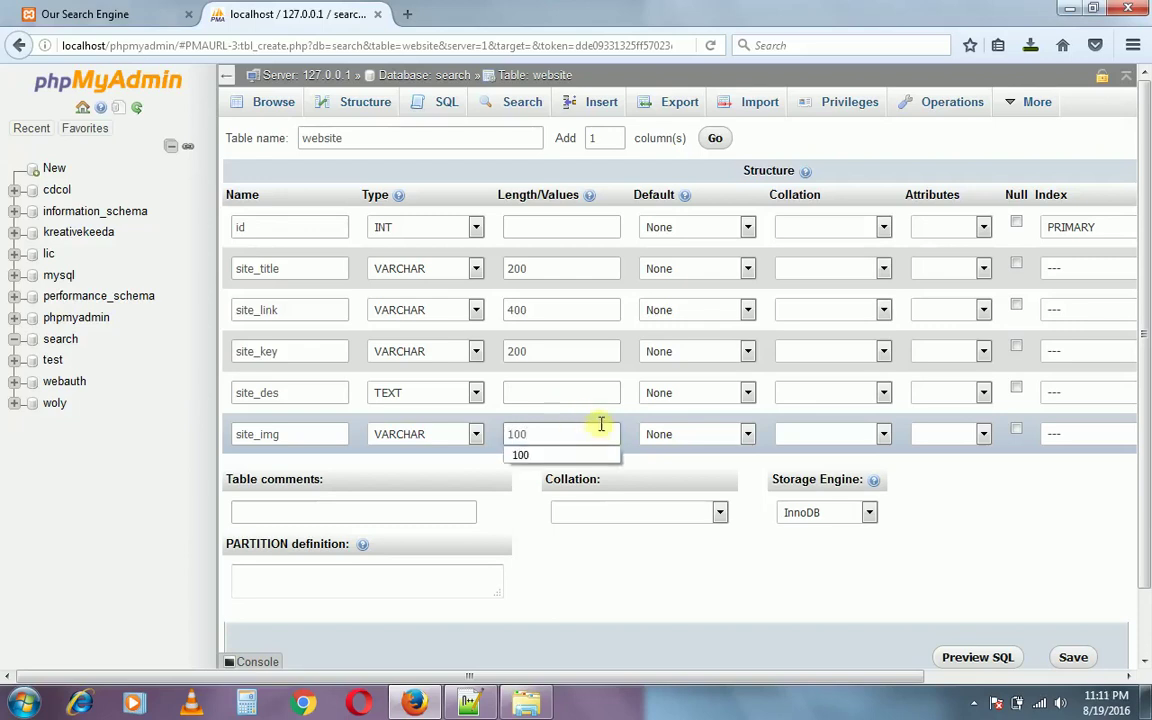
{"action": "left_click", "coordinate": [654, 551]}
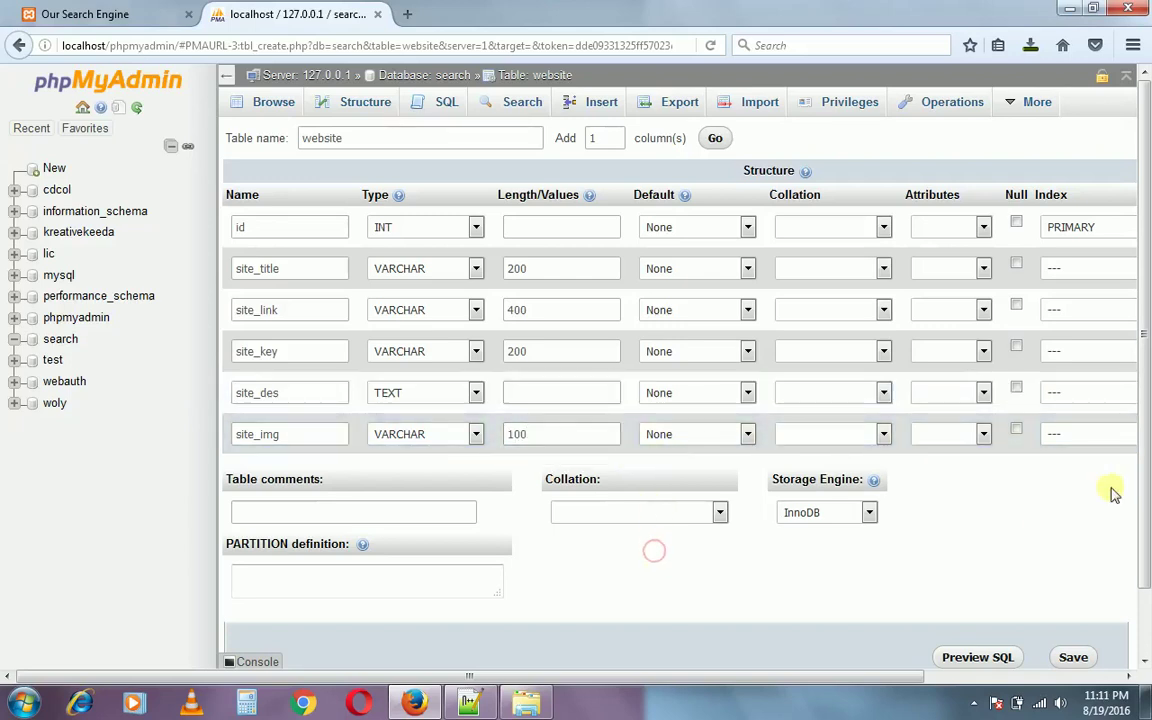
{"action": "scroll", "coordinate": [1110, 500], "scroll_direction": "down", "scroll_amount": 1}
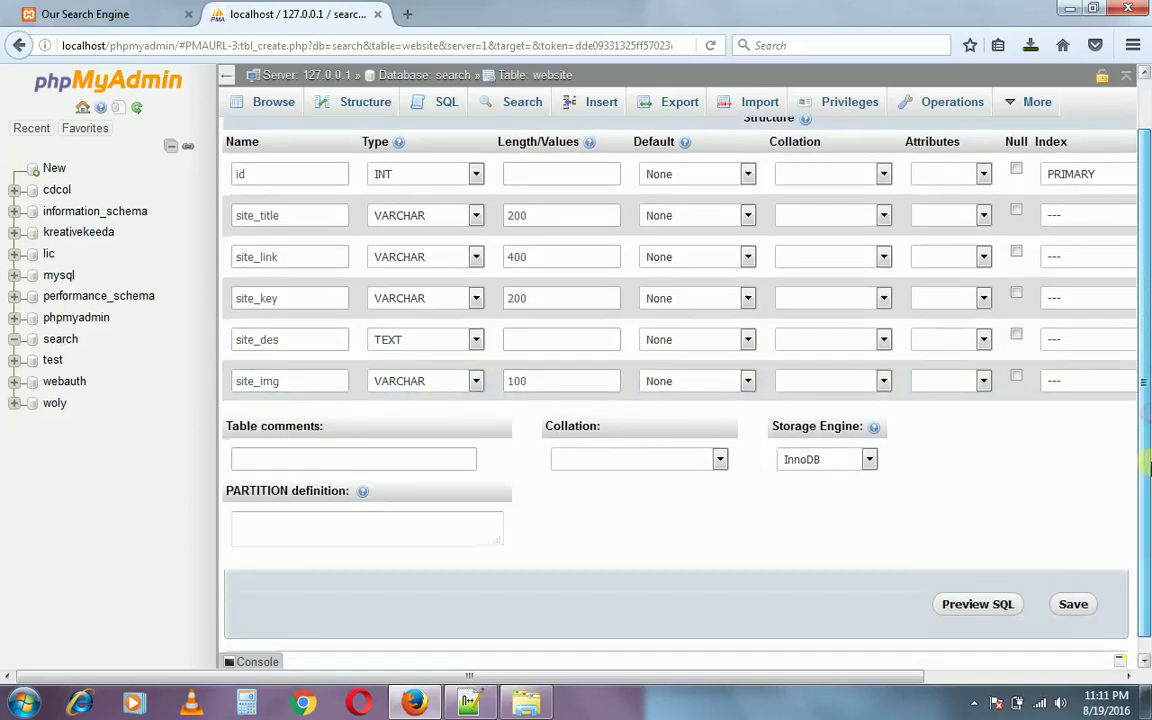
{"action": "left_click", "coordinate": [1073, 605]}
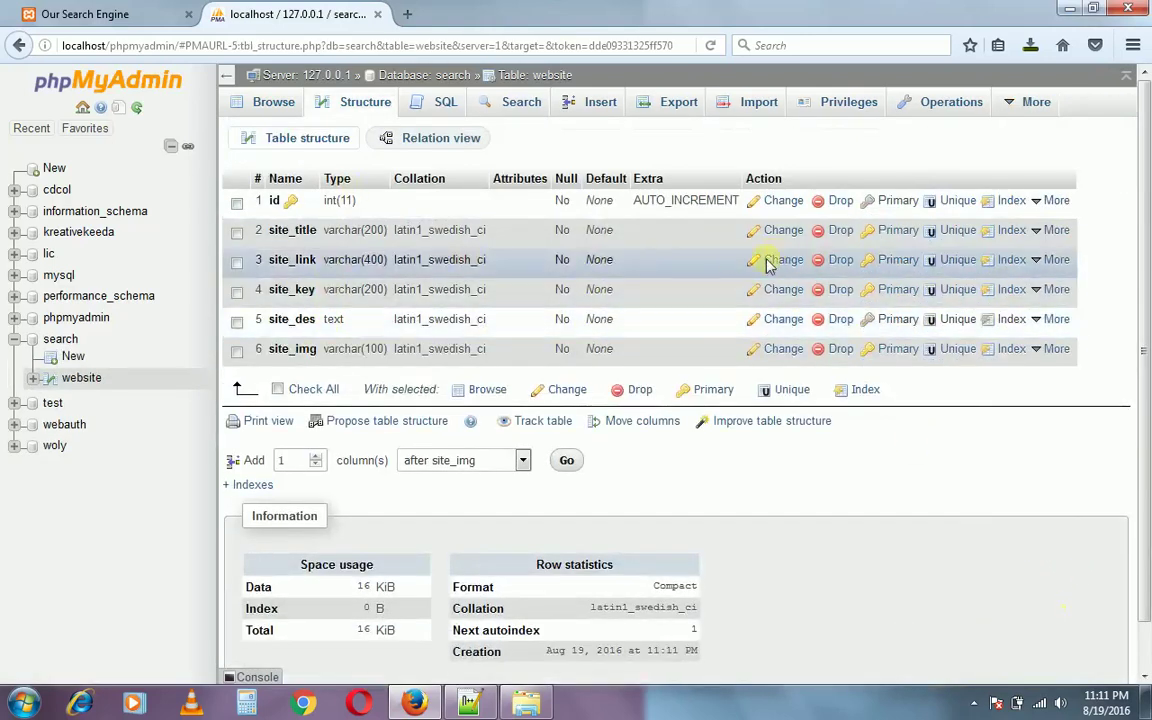
Compare the saved website table's structure with the title, link, keywords, description and image fields of the Insert Website form.
{"action": "left_click", "coordinate": [360, 106]}
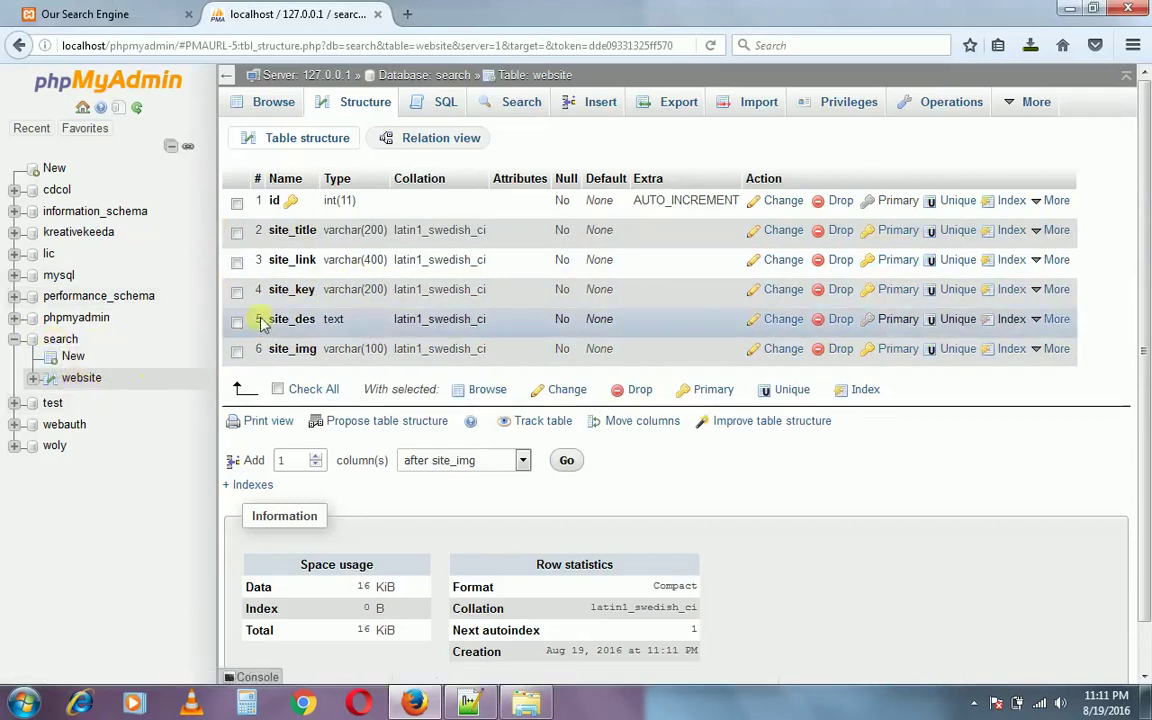
{"action": "left_click", "coordinate": [115, 17]}
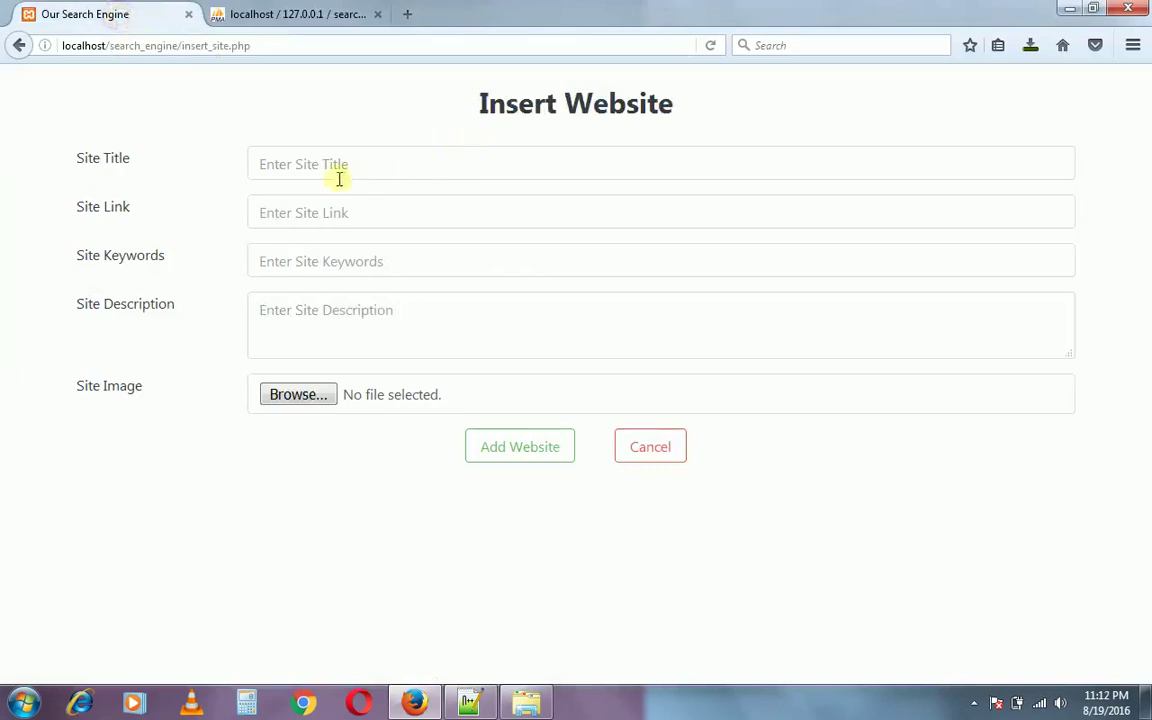
{"action": "left_click", "coordinate": [316, 160]}
{"action": "left_click", "coordinate": [316, 206]}
{"action": "left_click", "coordinate": [316, 261]}
{"action": "left_click", "coordinate": [316, 310]}
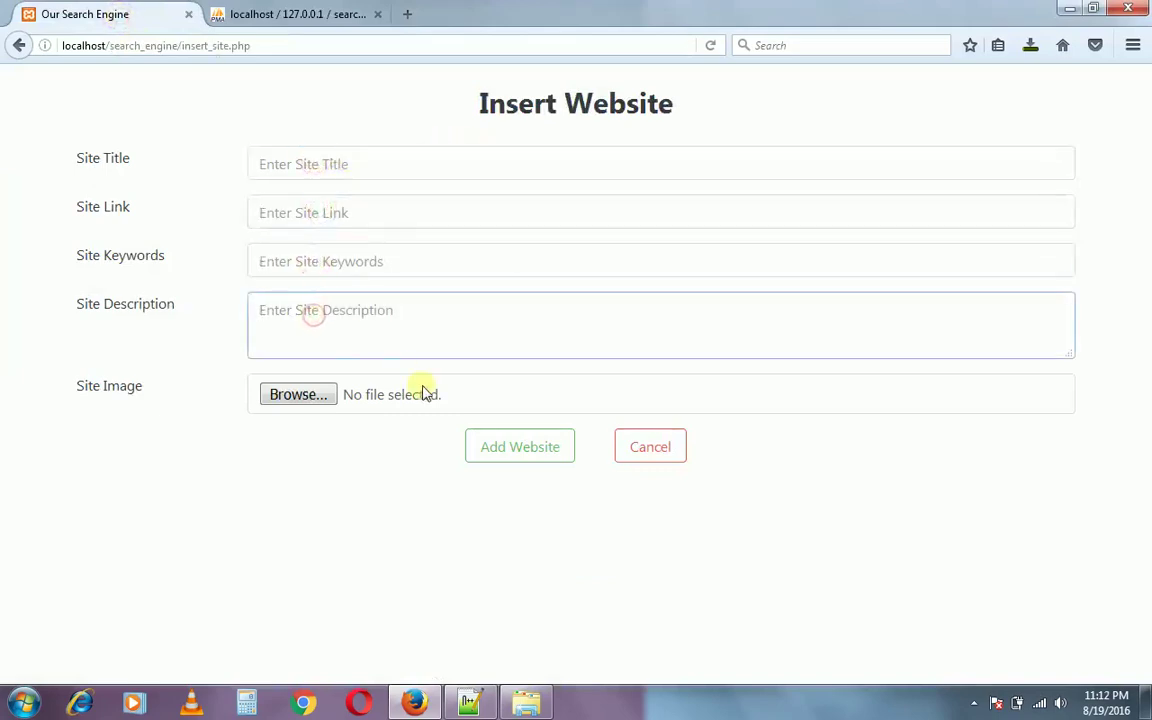
{"action": "left_click", "coordinate": [280, 16]}
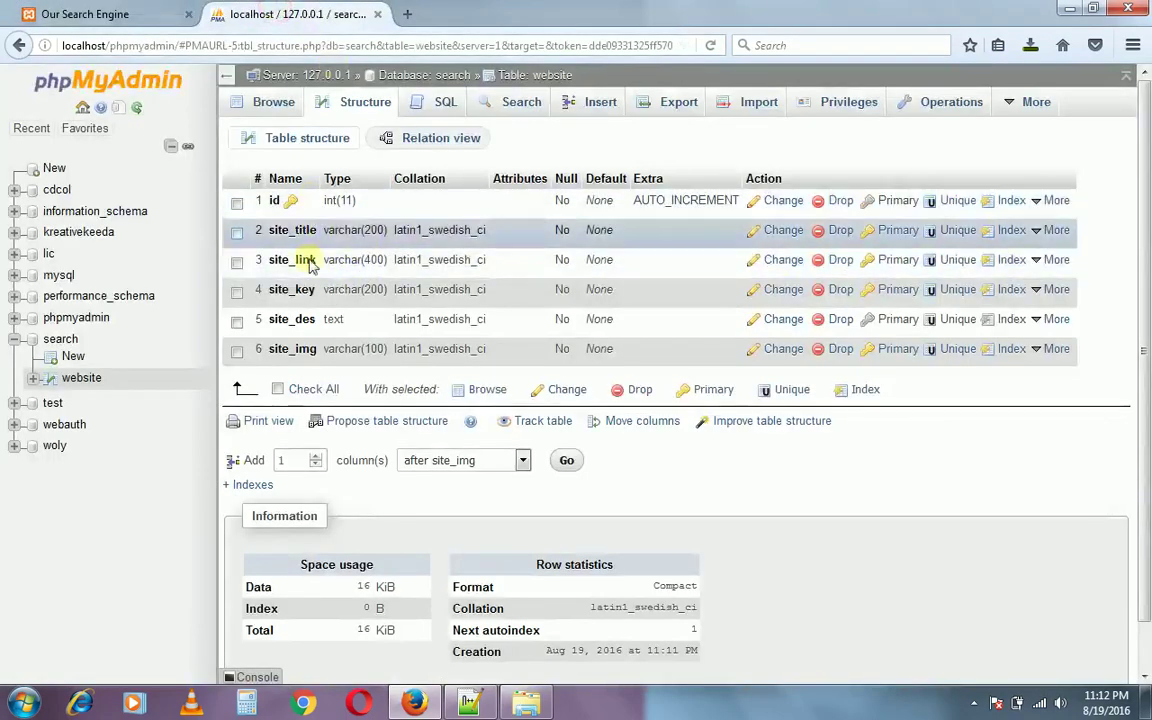